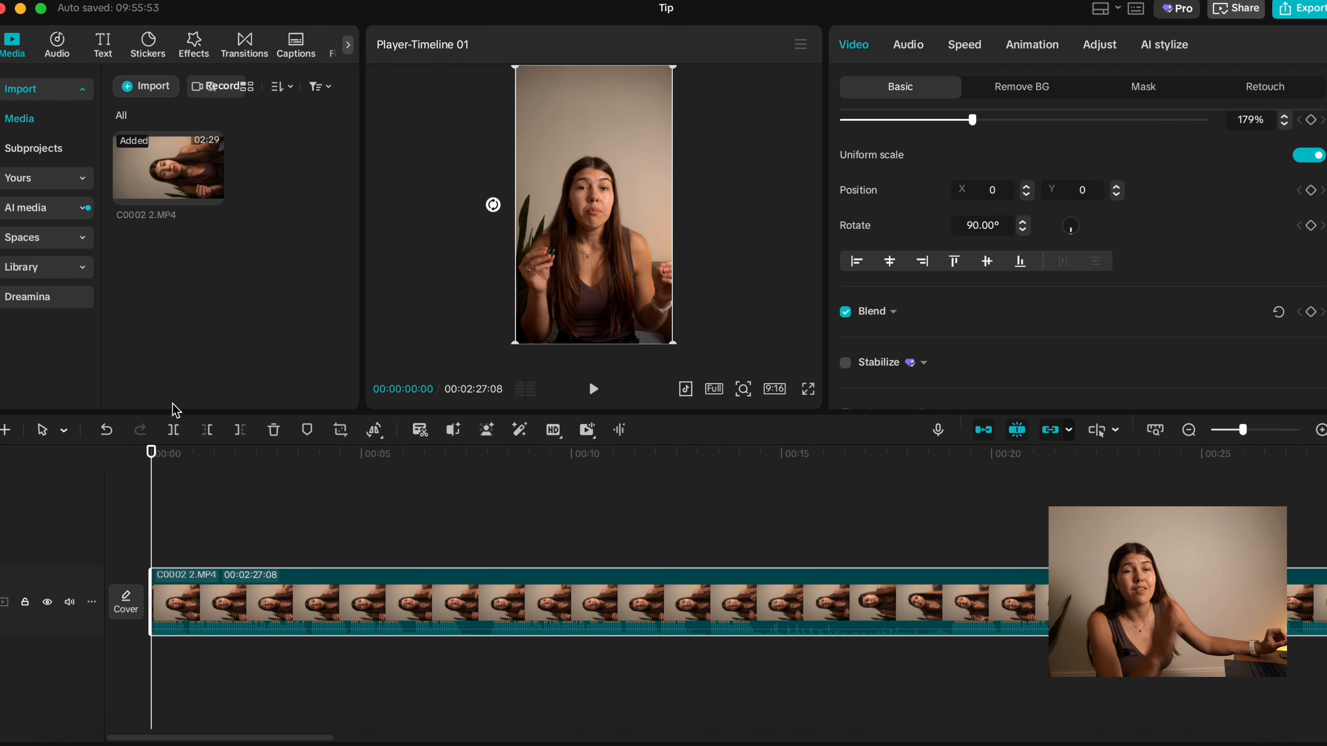
# - Split the C0002 2.MP4 clip at about 00:00:07:12 and trim off the start of the second piece up to 00:00:08:02
pyautogui.click(265, 495)
pyautogui.moveTo(265, 548); pyautogui.dragTo(490, 524)
pyautogui.click(173, 430)
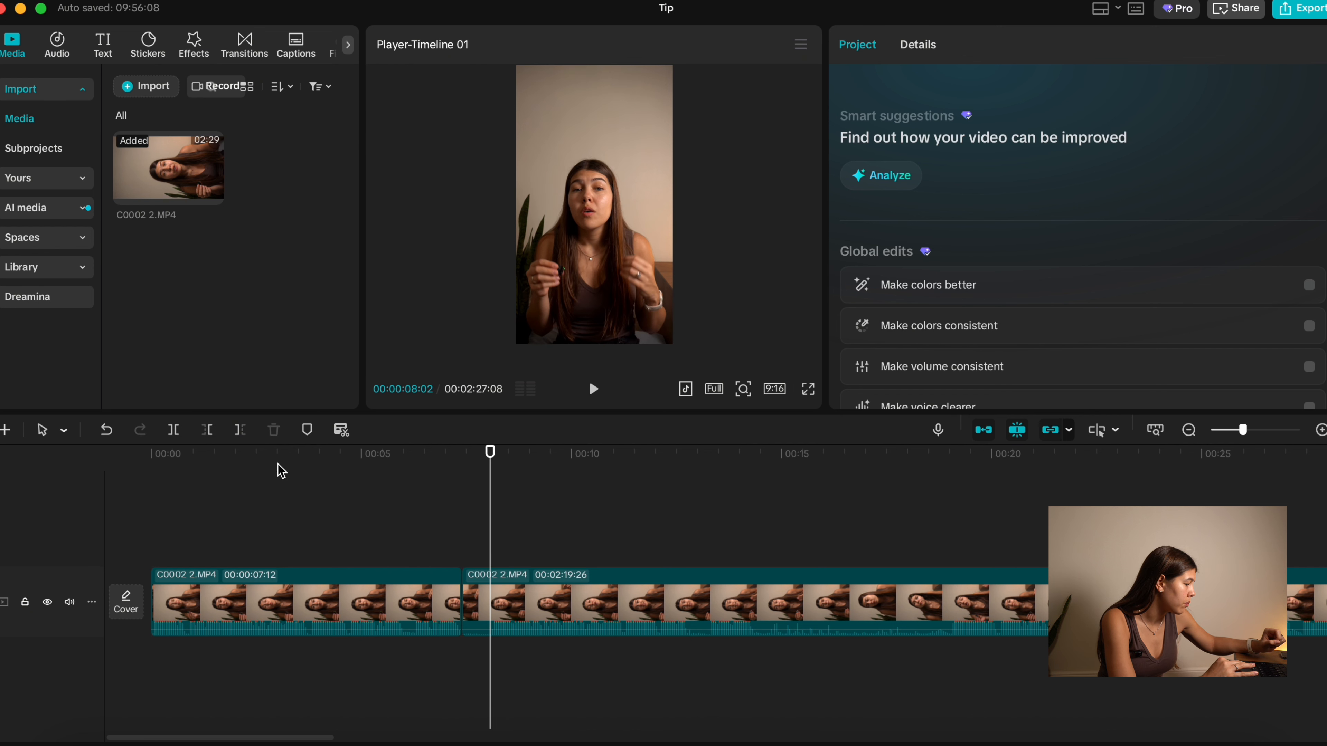
pyautogui.click(208, 430)
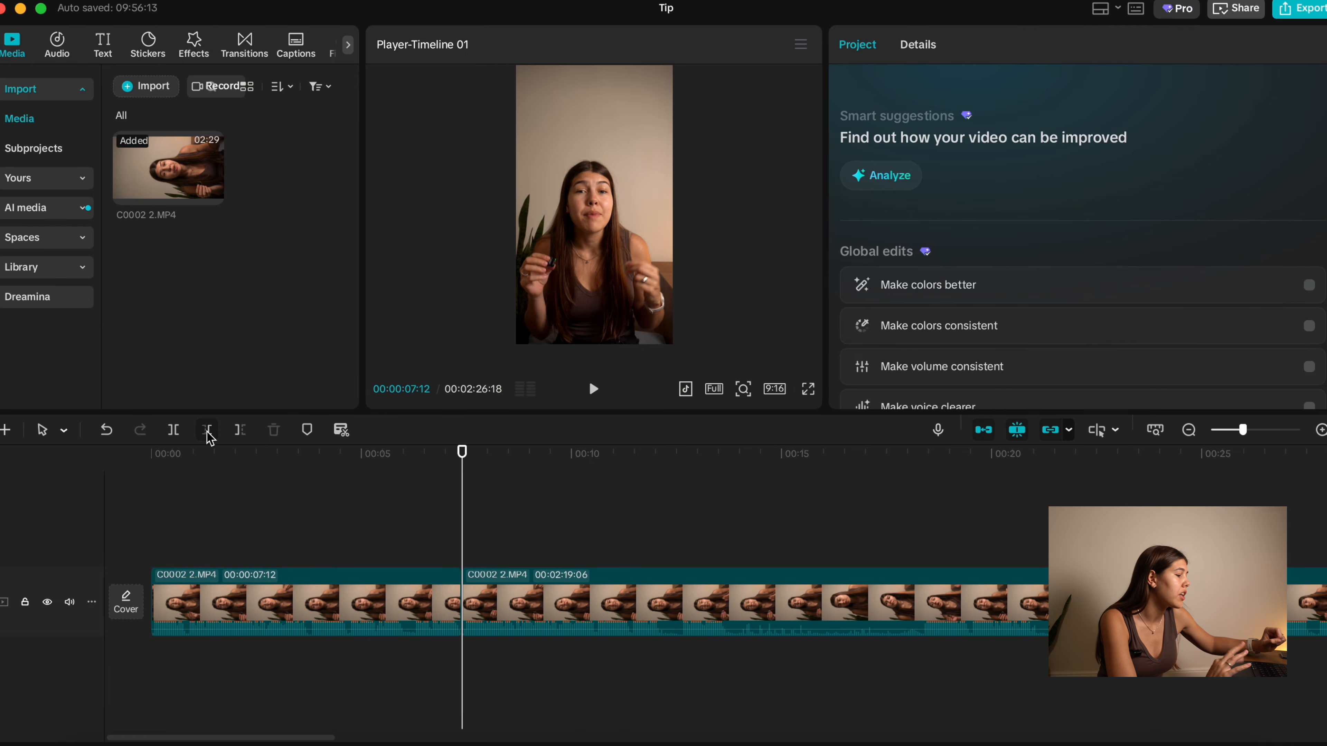
pyautogui.hscroll(5, 240, 510)
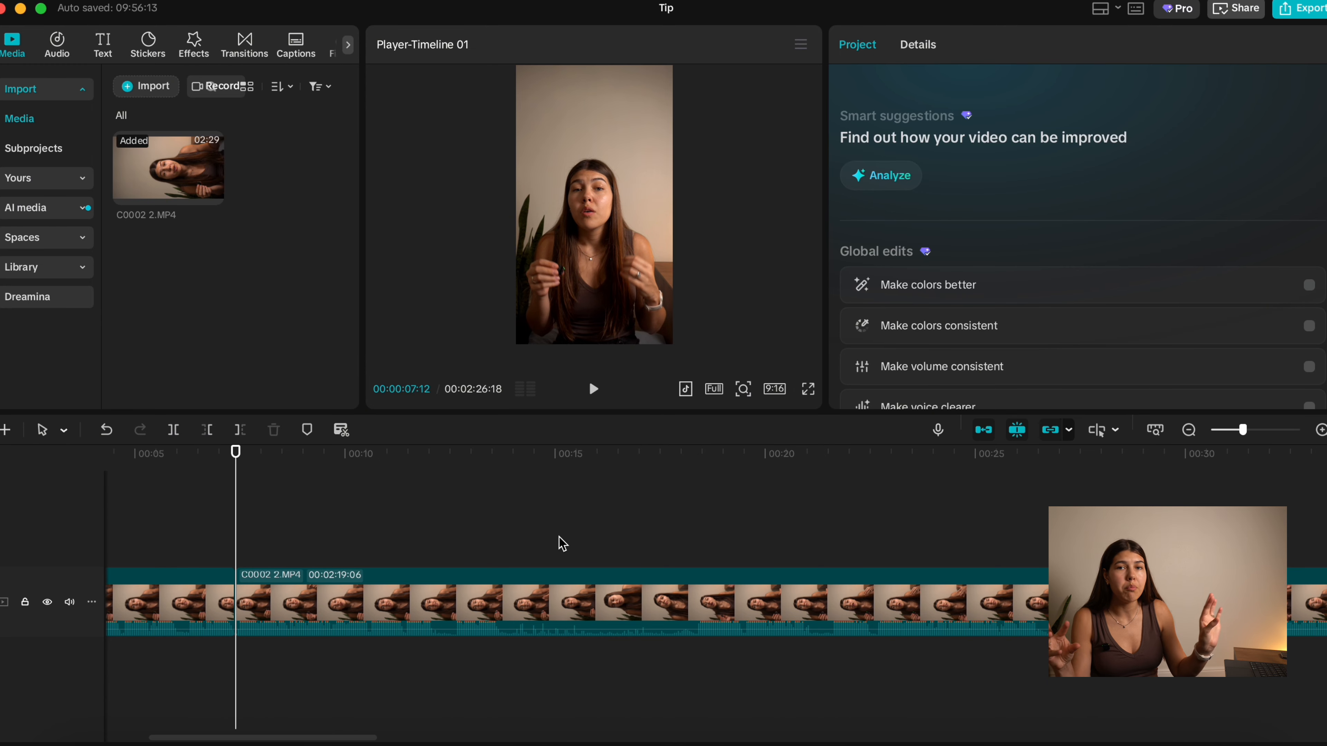
pyautogui.hscroll(-5, 561, 543)
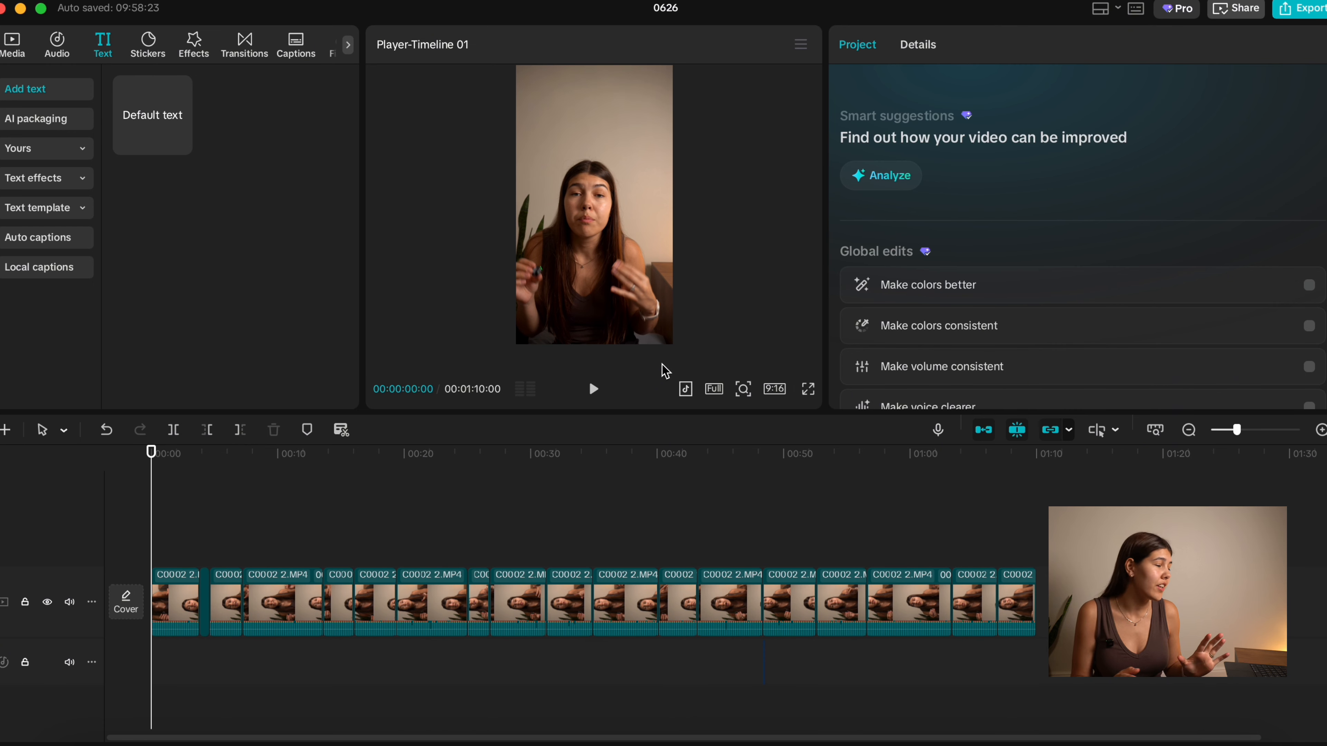
# - Add a default text reading "Likes are for followers" over "Shares are for explore" and place it above the speaker's head
pyautogui.click(57, 45)
pyautogui.click(103, 45)
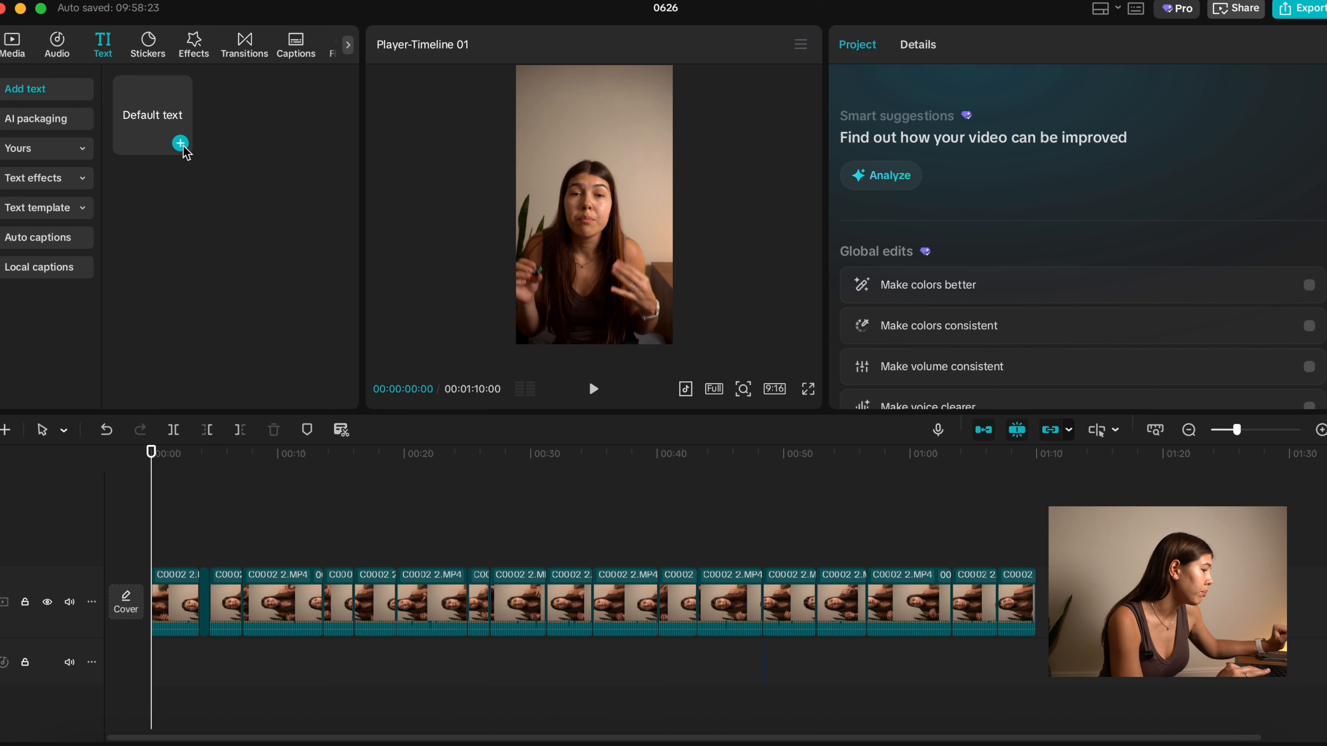
pyautogui.click(181, 146)
pyautogui.moveTo(950, 133); pyautogui.dragTo(833, 136)
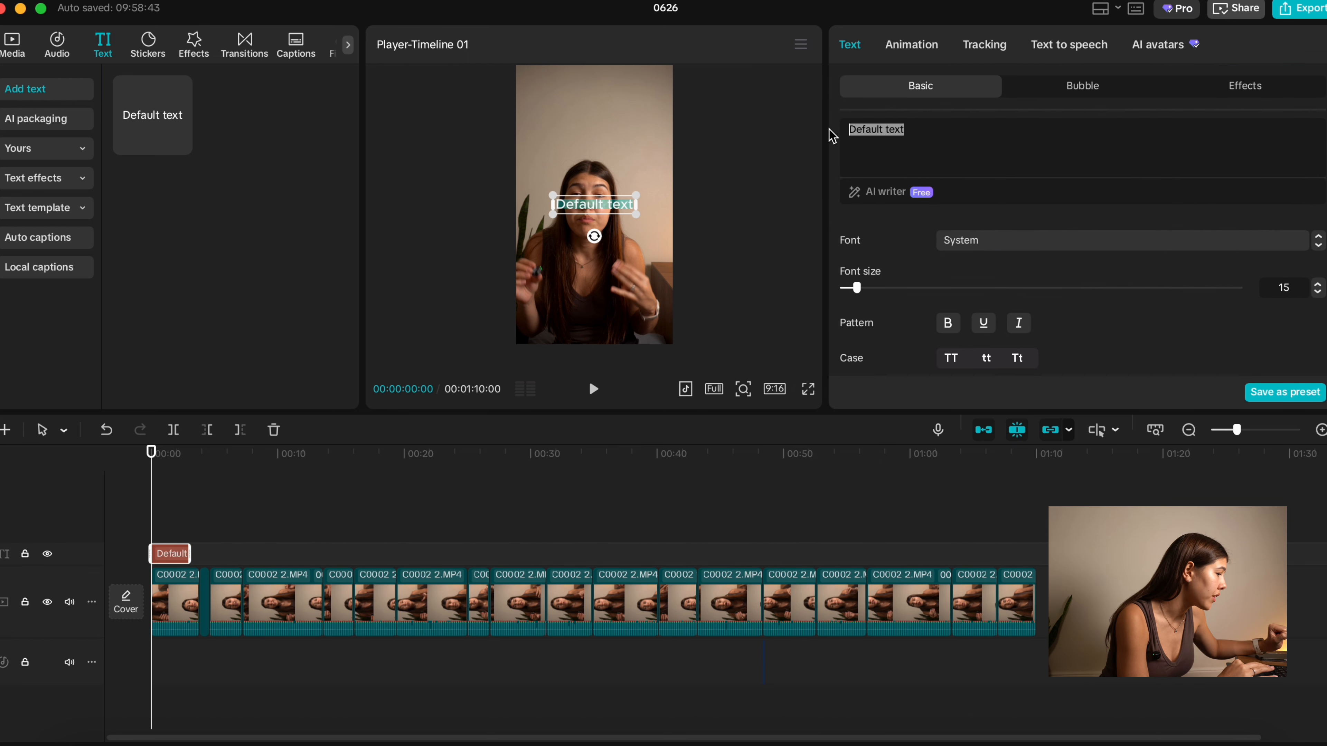
pyautogui.write('Likes are for followers Shares are for explore')
pyautogui.click(735, 288)
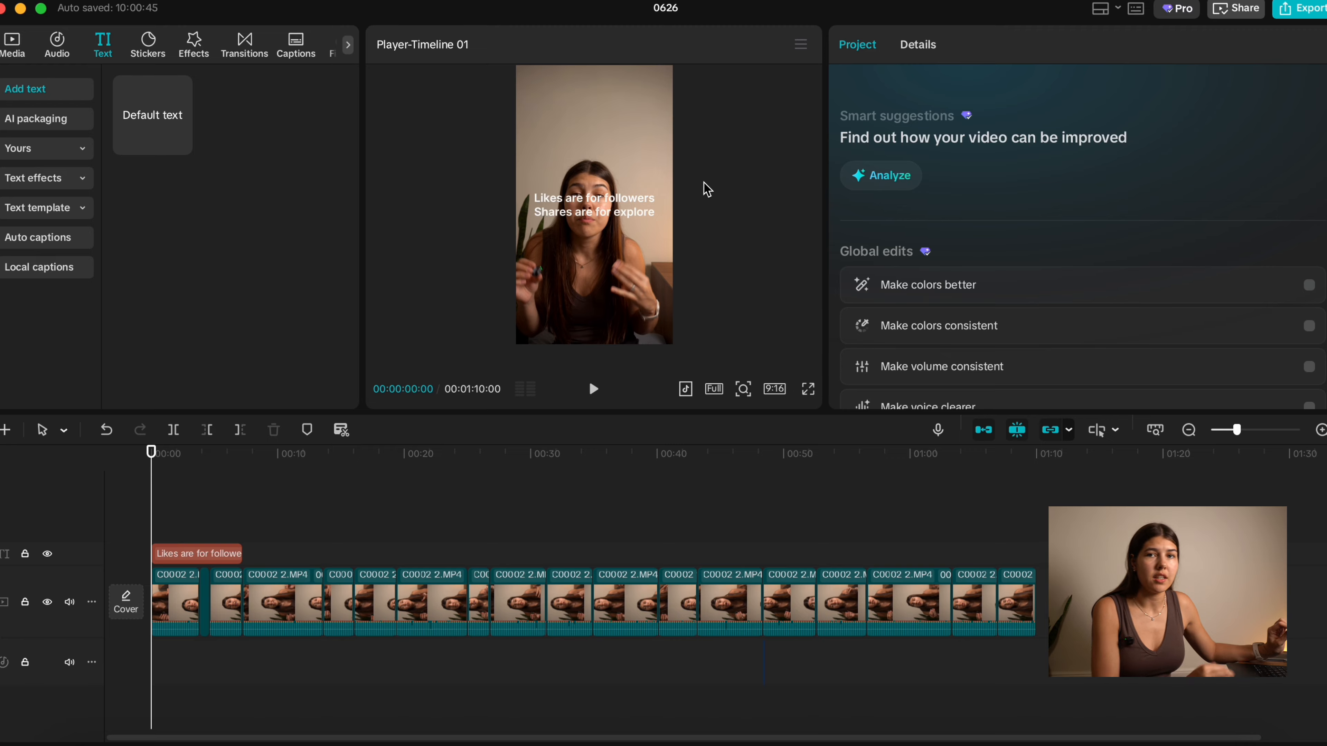
pyautogui.click(607, 219)
pyautogui.moveTo(607, 198); pyautogui.dragTo(607, 132)
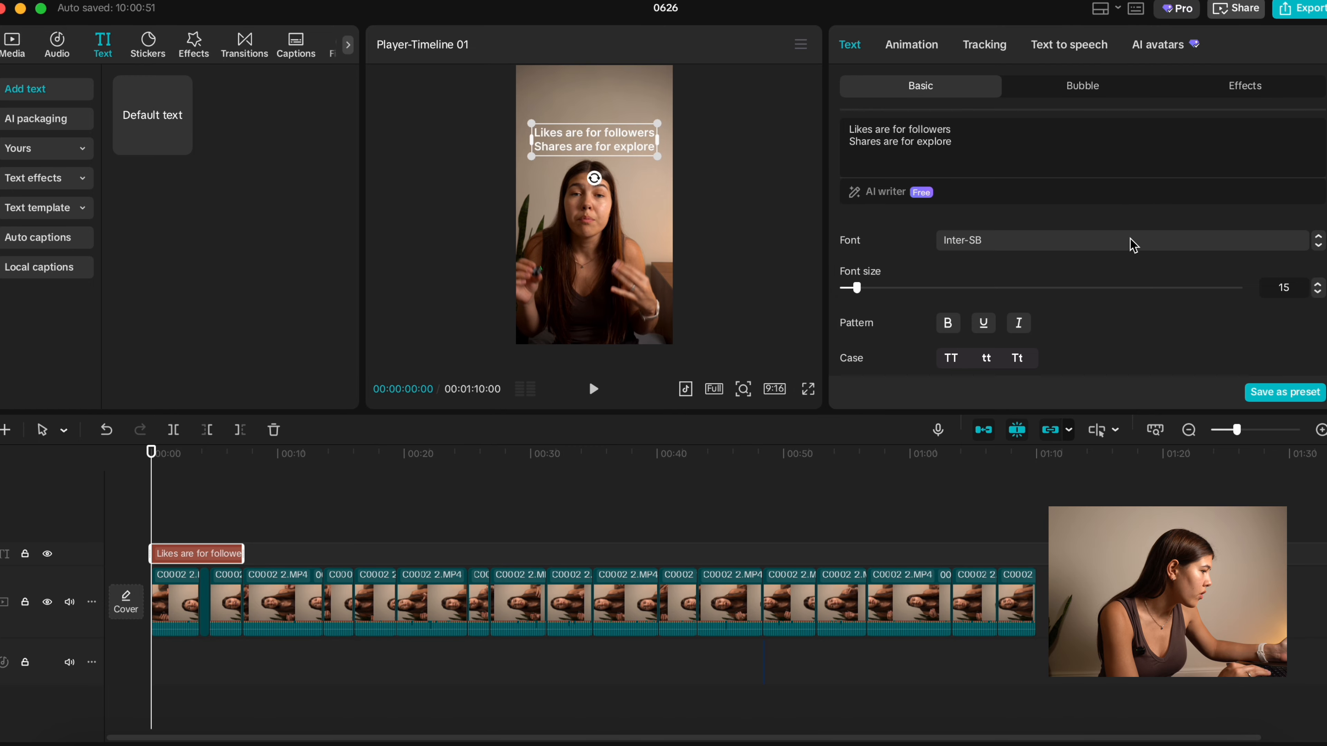
# - Set the title's font size to 13 and its font to ArchivoBlack-Rg
pyautogui.scroll(-3, 1132, 245)
pyautogui.scroll(-10, 1133, 244)
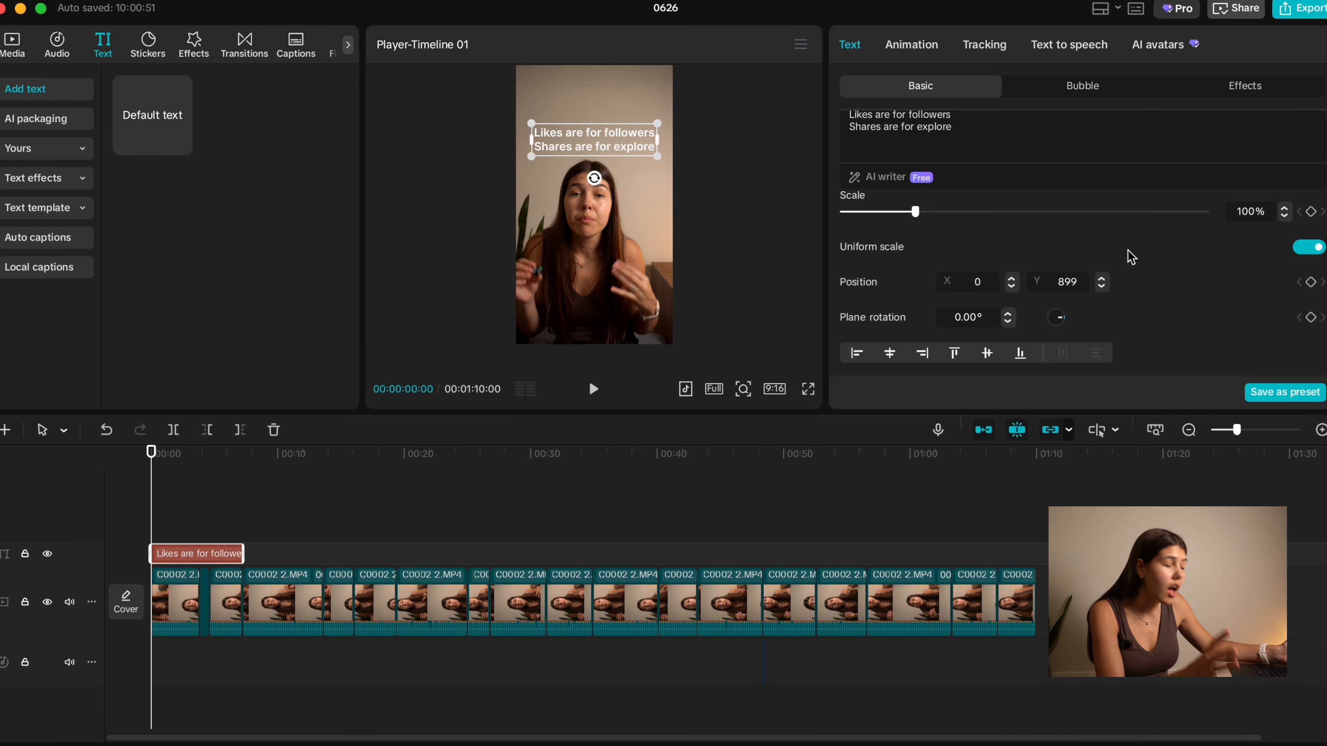
pyautogui.scroll(-5, 1131, 256)
pyautogui.scroll(20, 1131, 256)
pyautogui.scroll(1, 1131, 256)
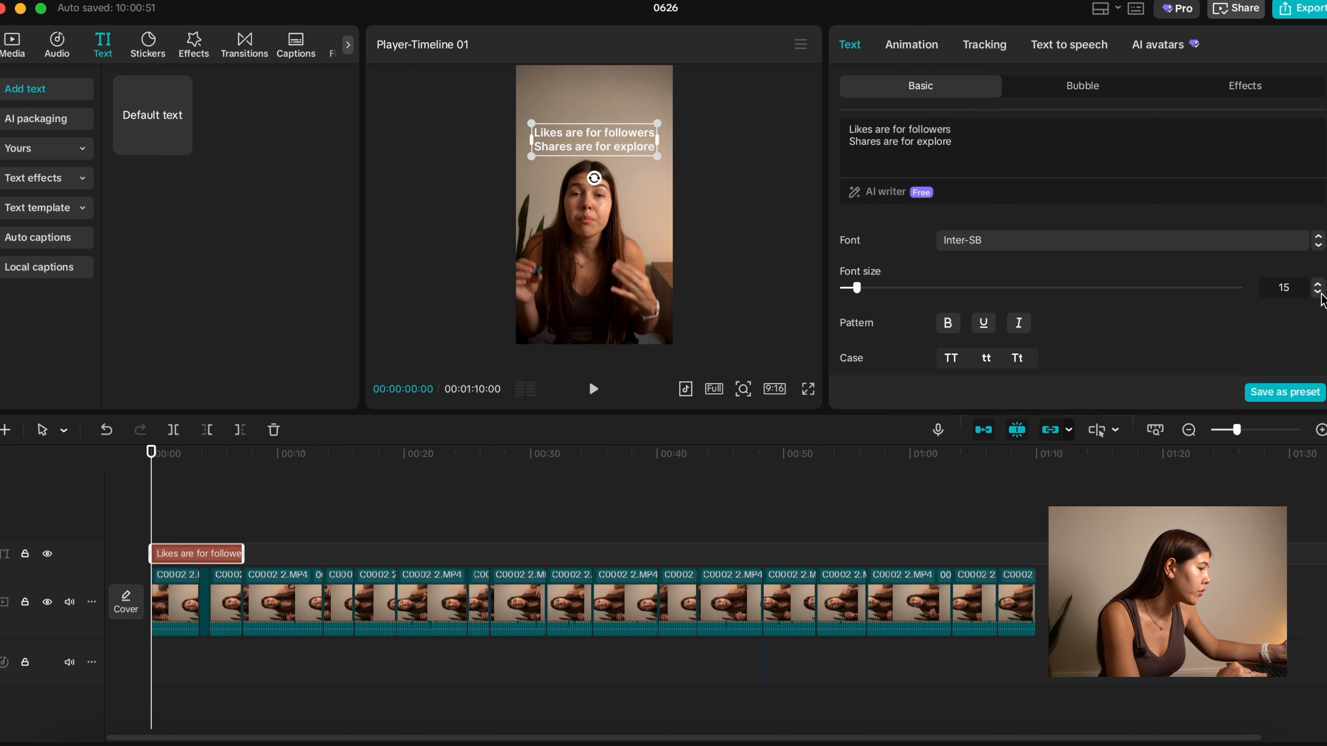
pyautogui.click(1318, 294)
pyautogui.click(1318, 293)
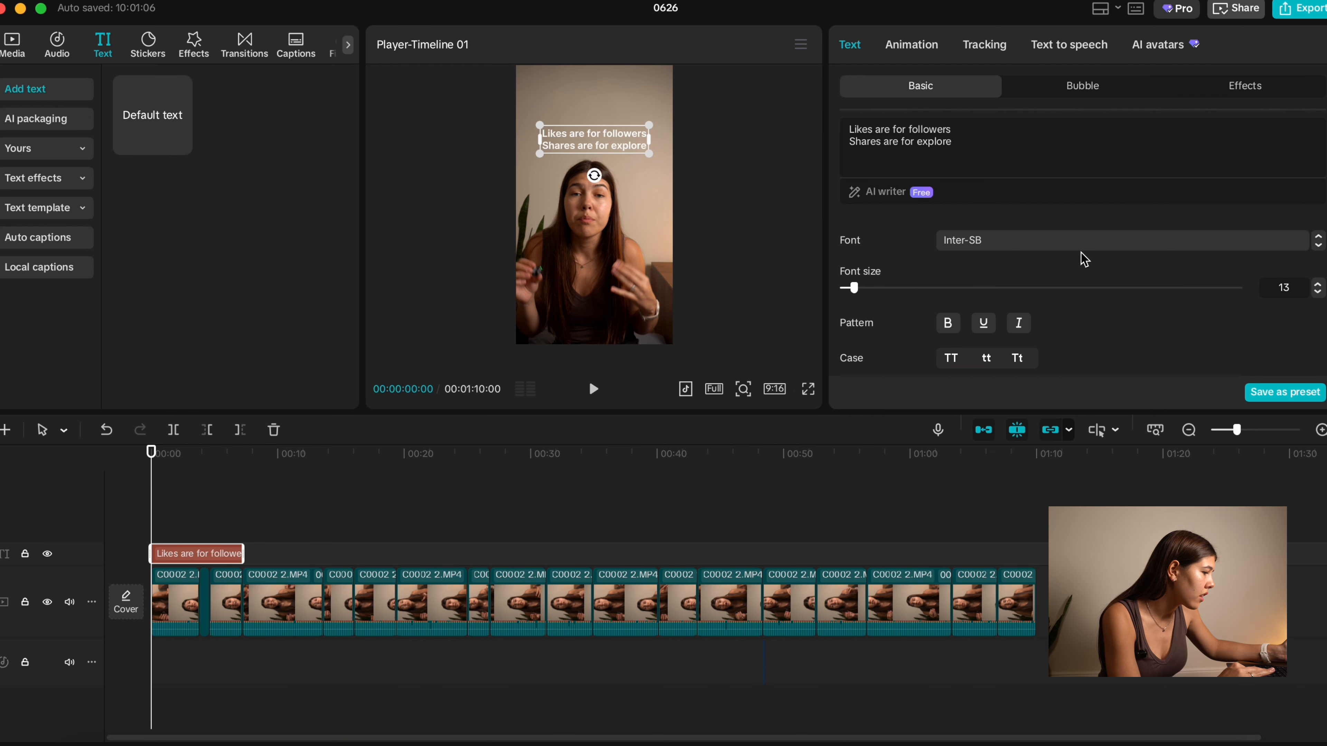
pyautogui.click(1049, 246)
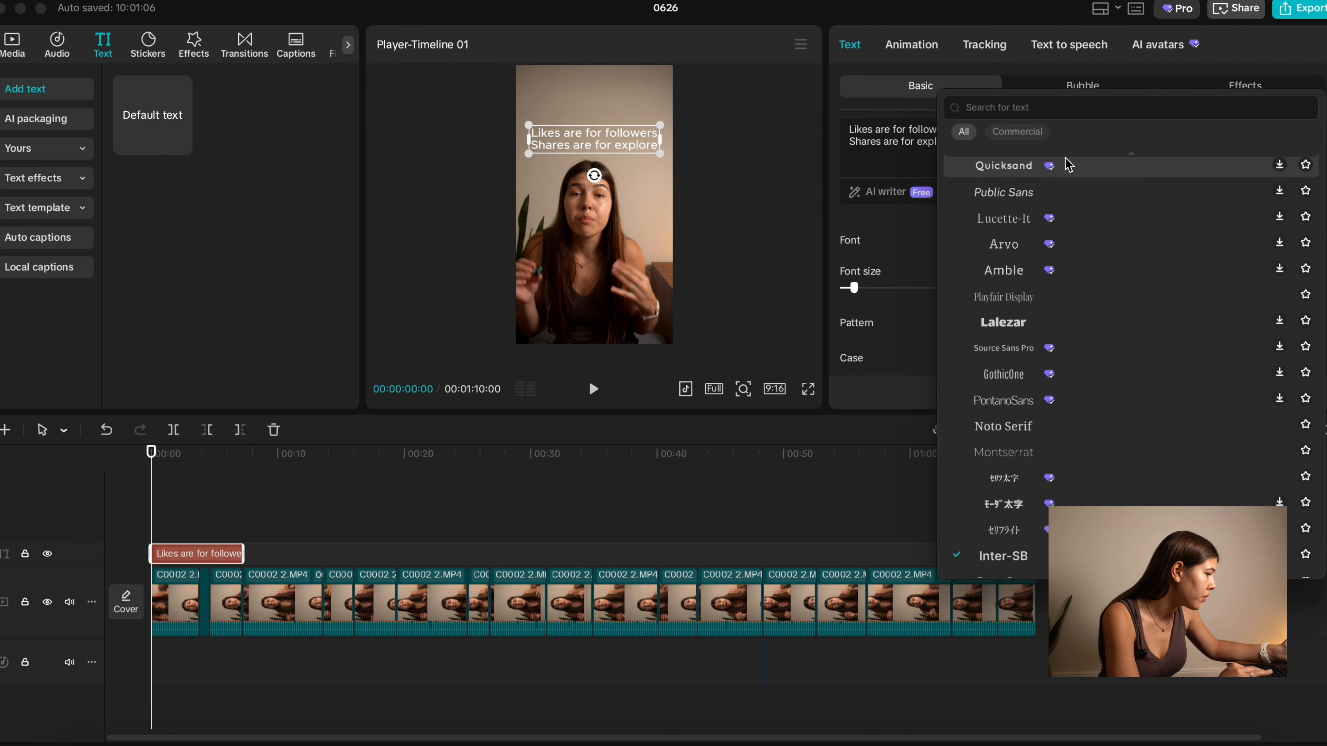
pyautogui.write('arc')
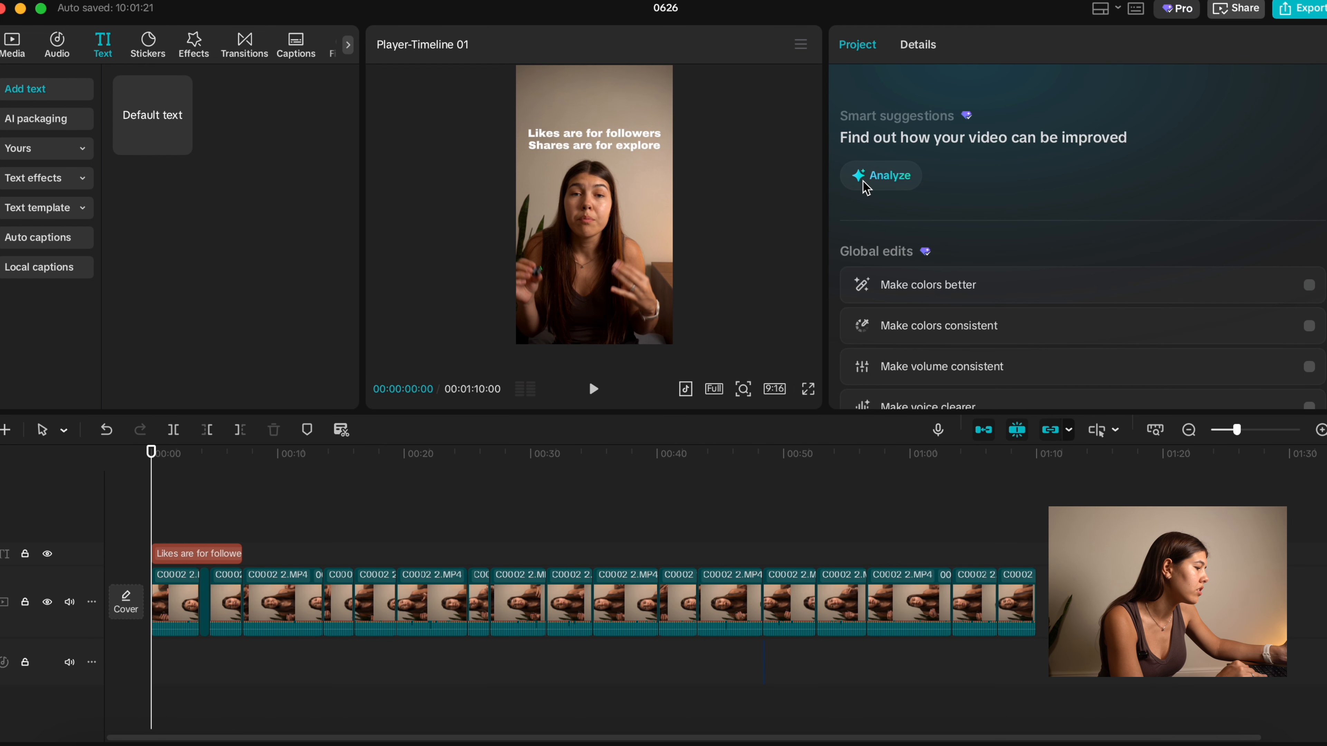
# - Compare the shadowed, white-background and black-background preset styles on the title and apply the white text preset with a soft dark shadow
pyautogui.click(629, 139)
pyautogui.scroll(-8, 1178, 332)
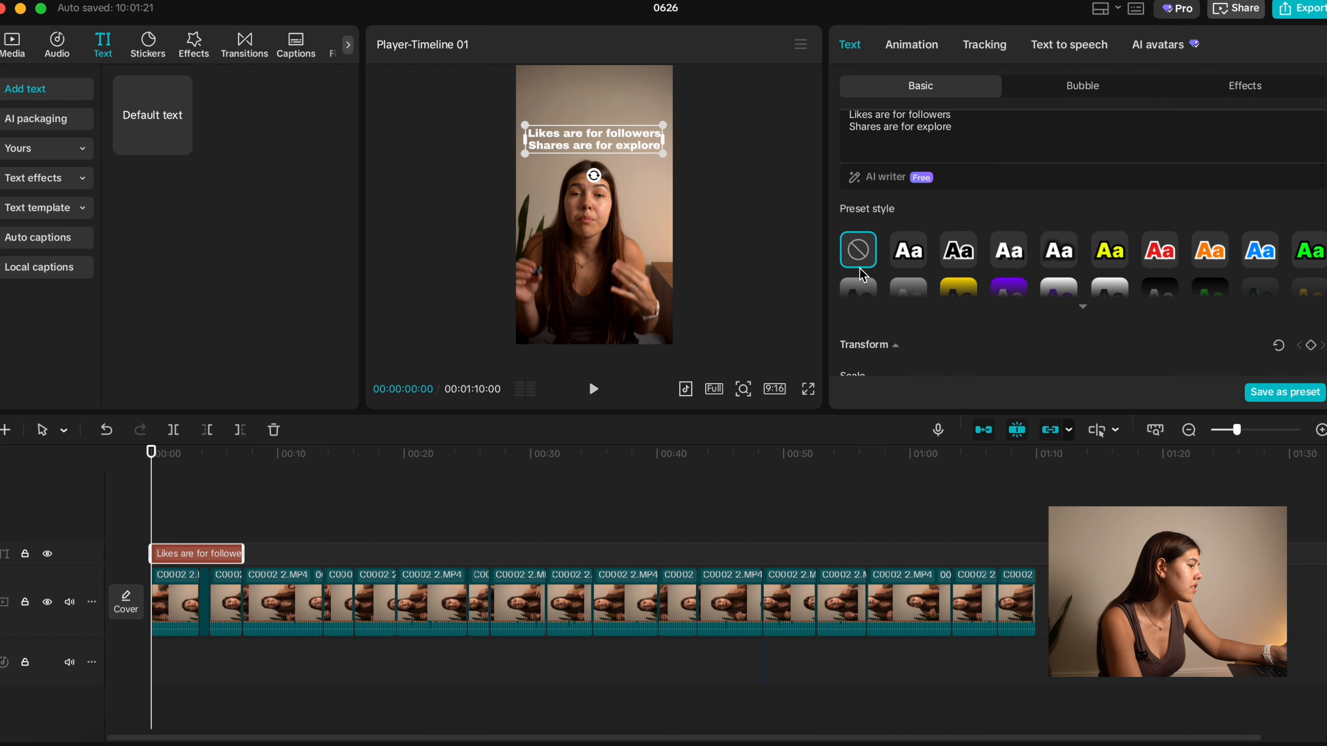
pyautogui.click(1082, 309)
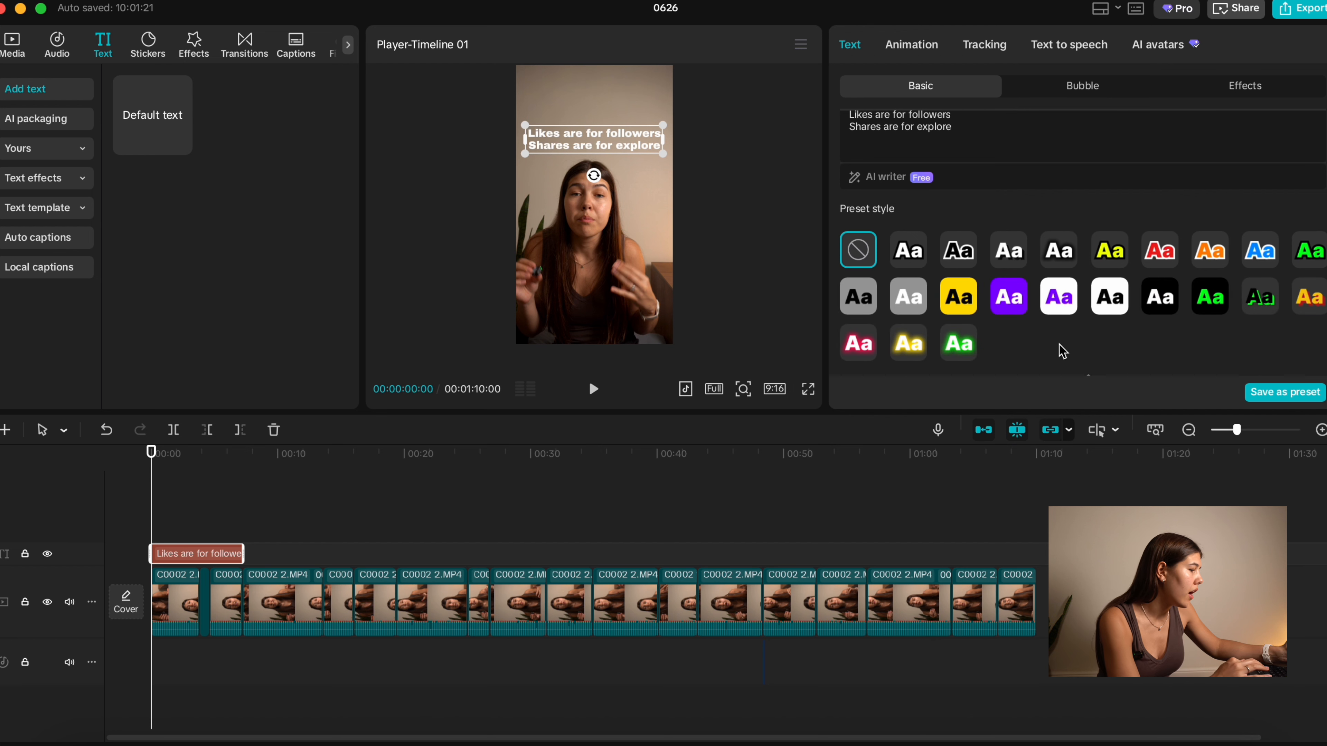
pyautogui.click(1016, 244)
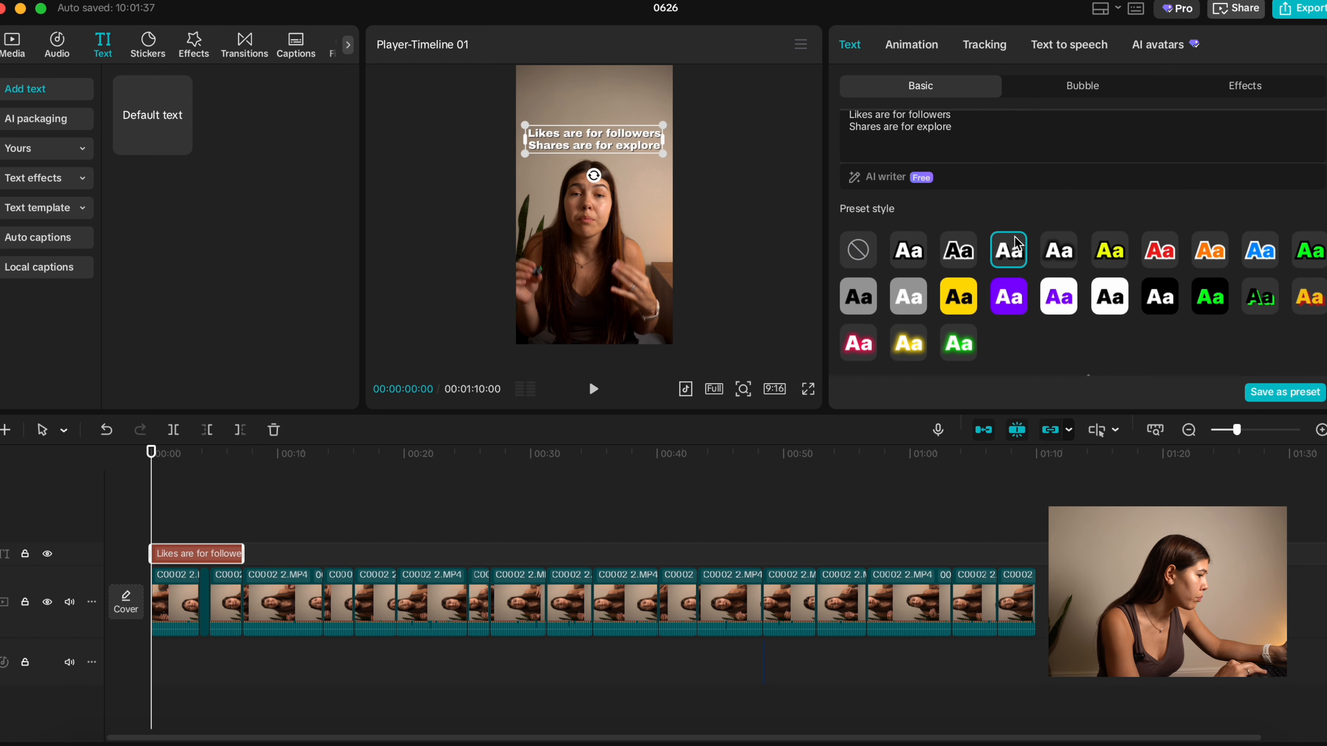
pyautogui.scroll(-1, 1017, 244)
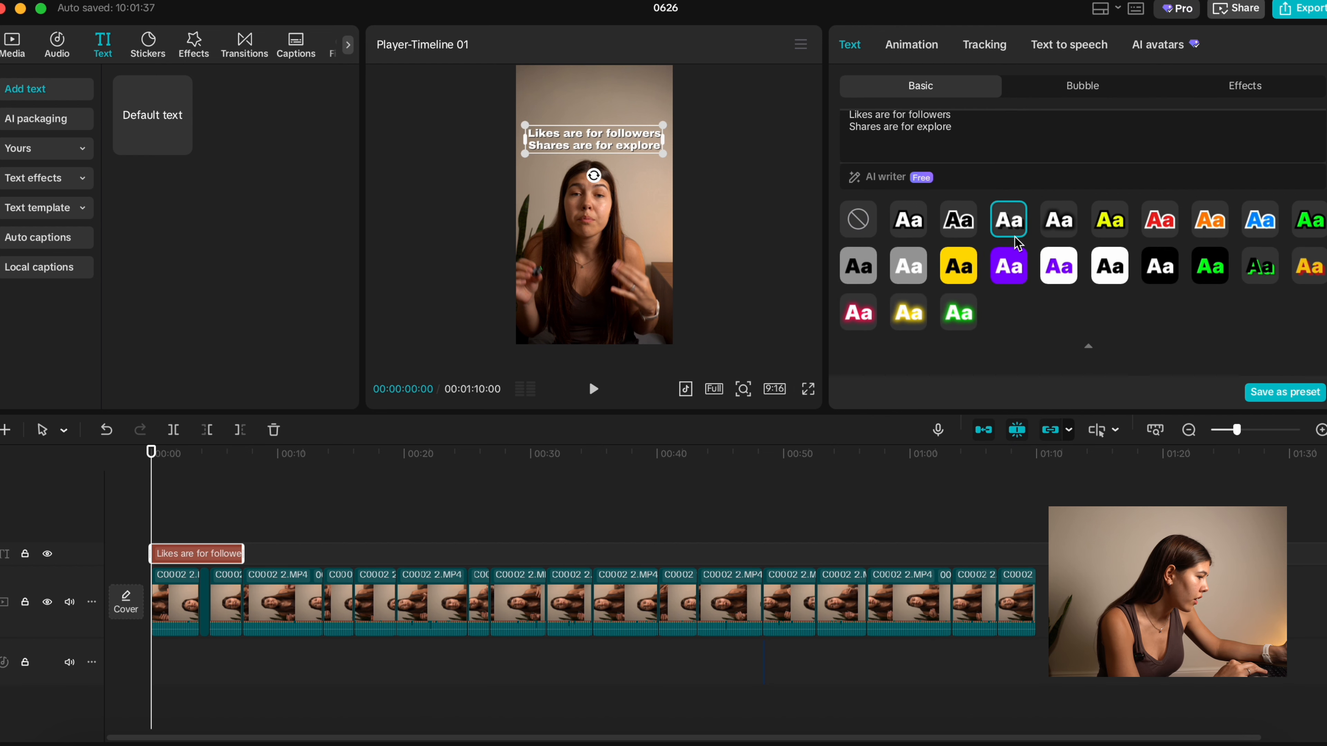
pyautogui.click(1115, 266)
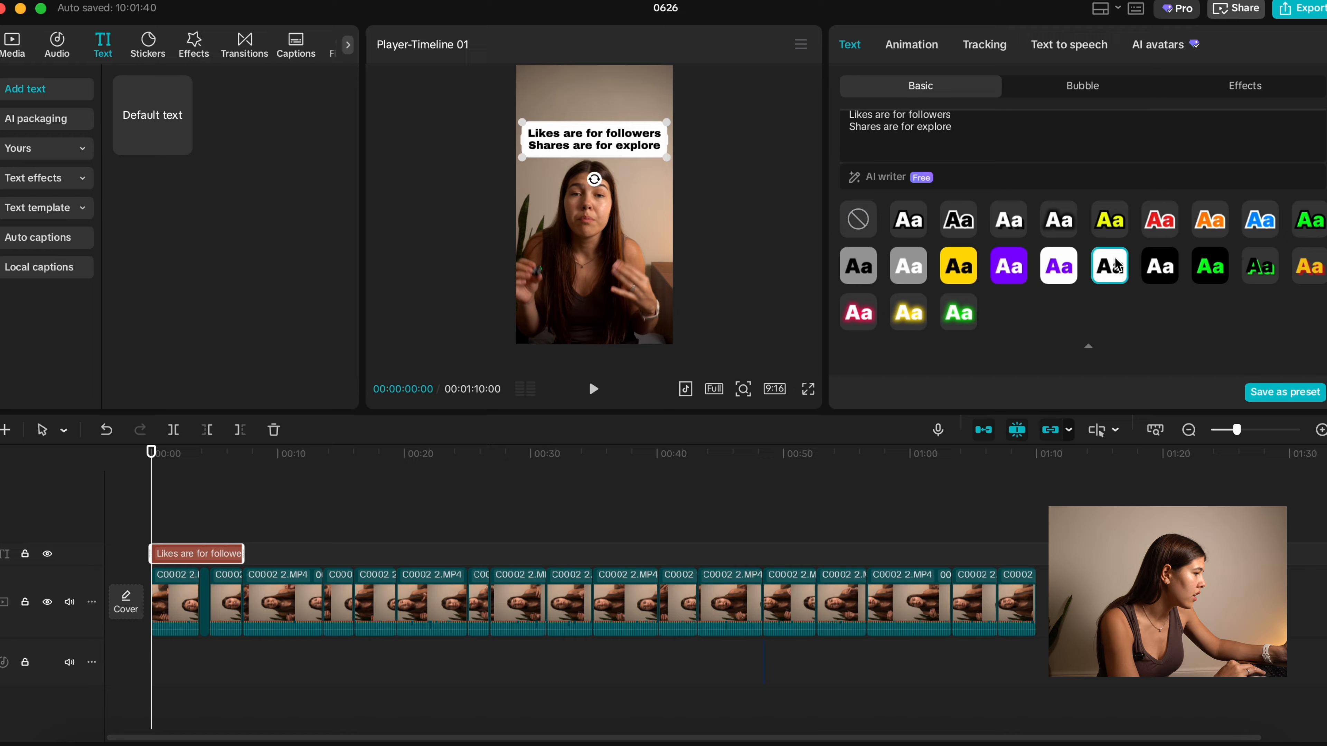
pyautogui.click(1169, 274)
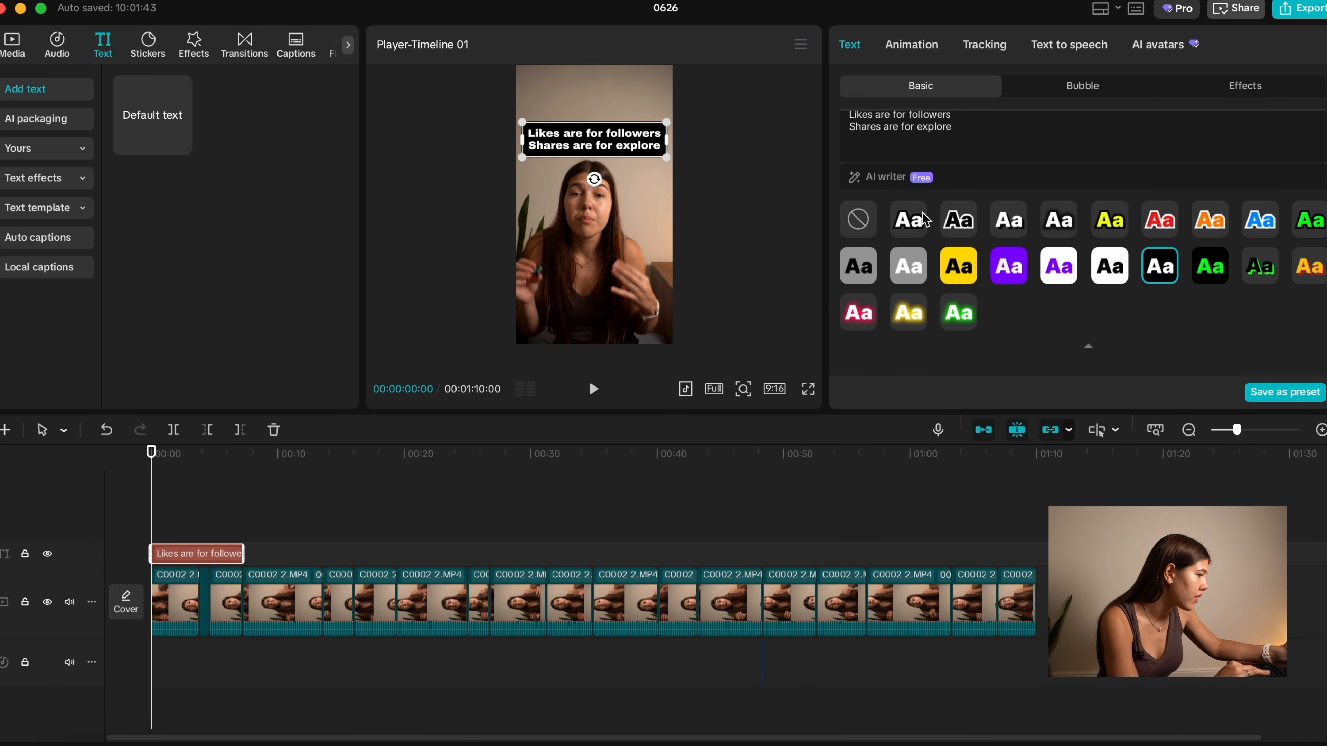
pyautogui.click(910, 223)
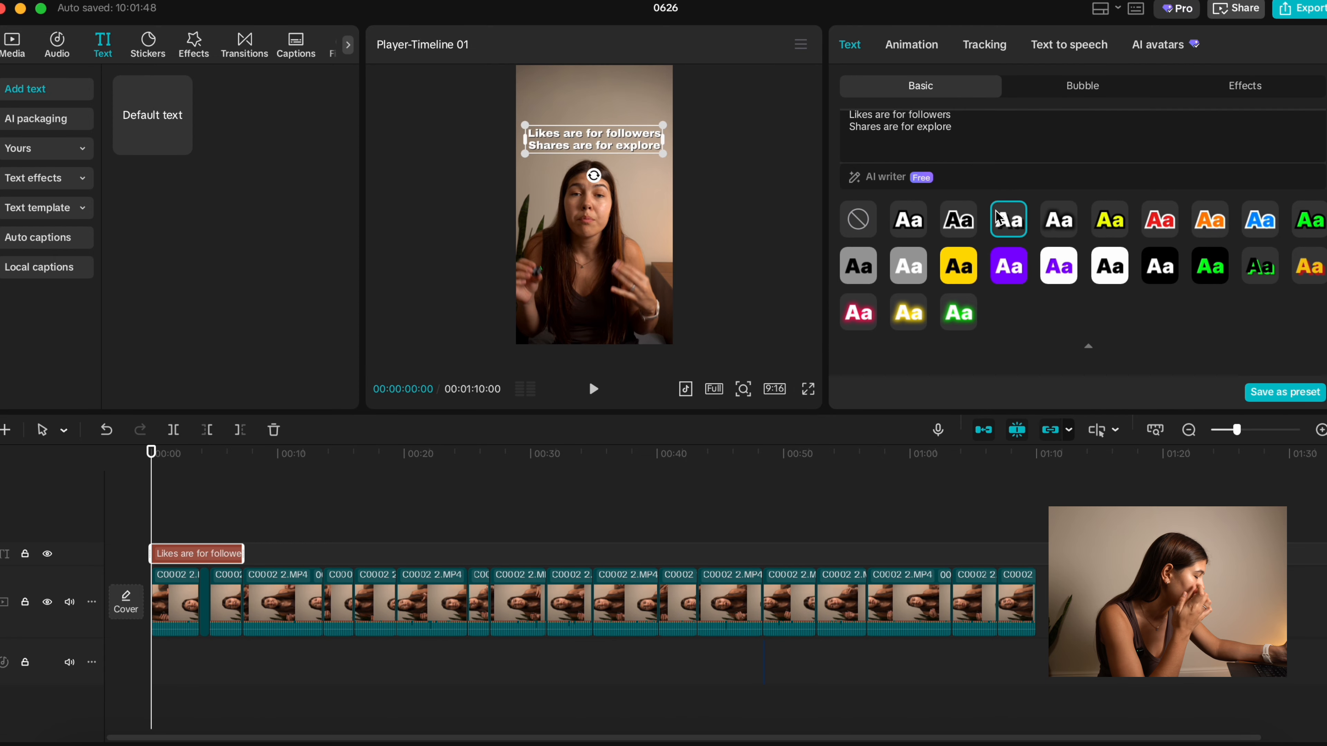
# - Try a black stroke and a background on the title text, switching each off again
pyautogui.scroll(-5, 1024, 230)
pyautogui.scroll(-6, 1072, 266)
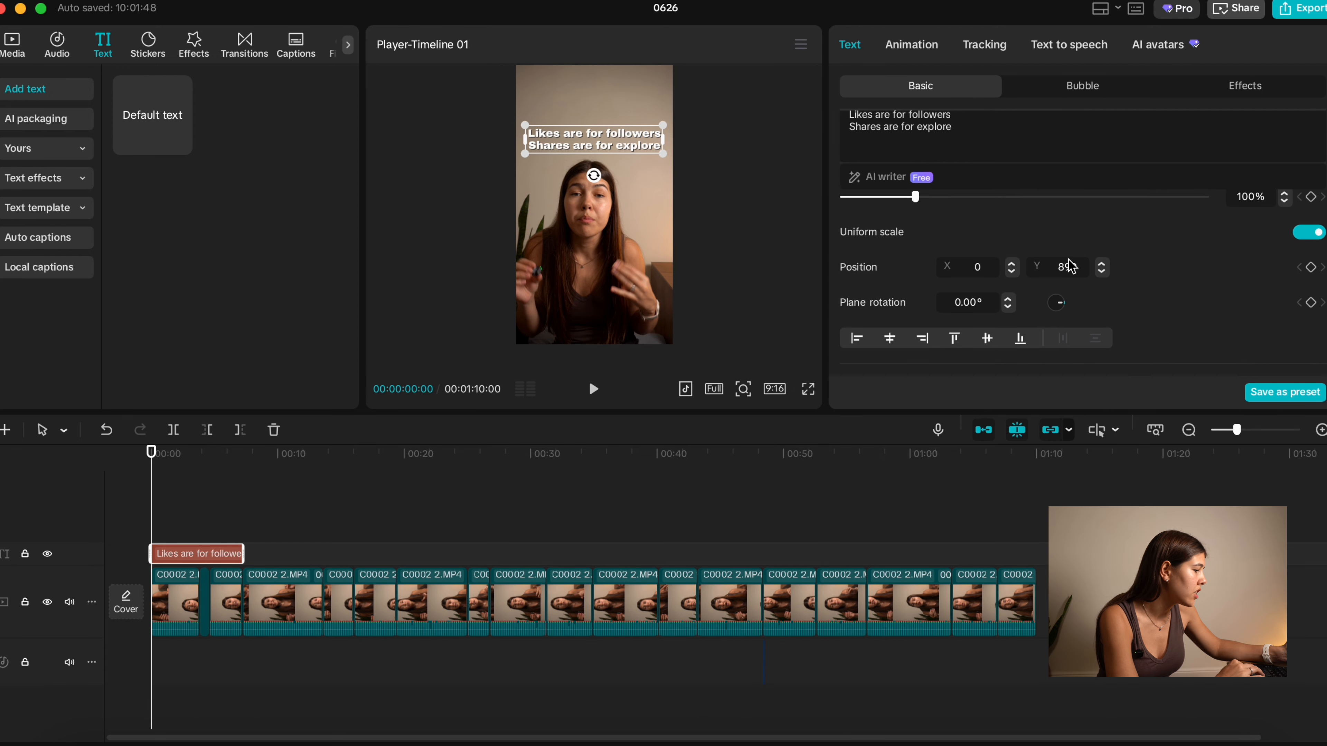
pyautogui.scroll(-1, 1072, 266)
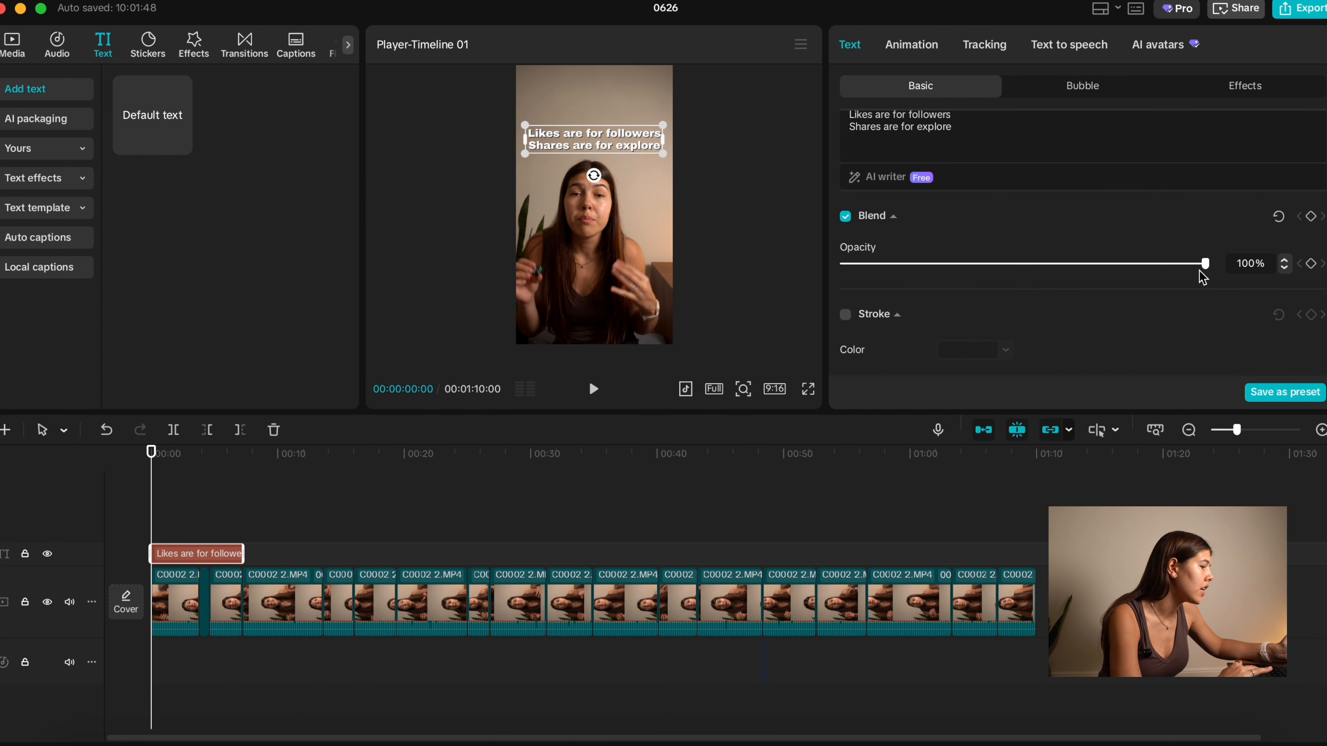
pyautogui.moveTo(1207, 272)
pyautogui.mouseDown()
pyautogui.moveTo(968, 273)
pyautogui.moveTo(1212, 271)
pyautogui.mouseUp()
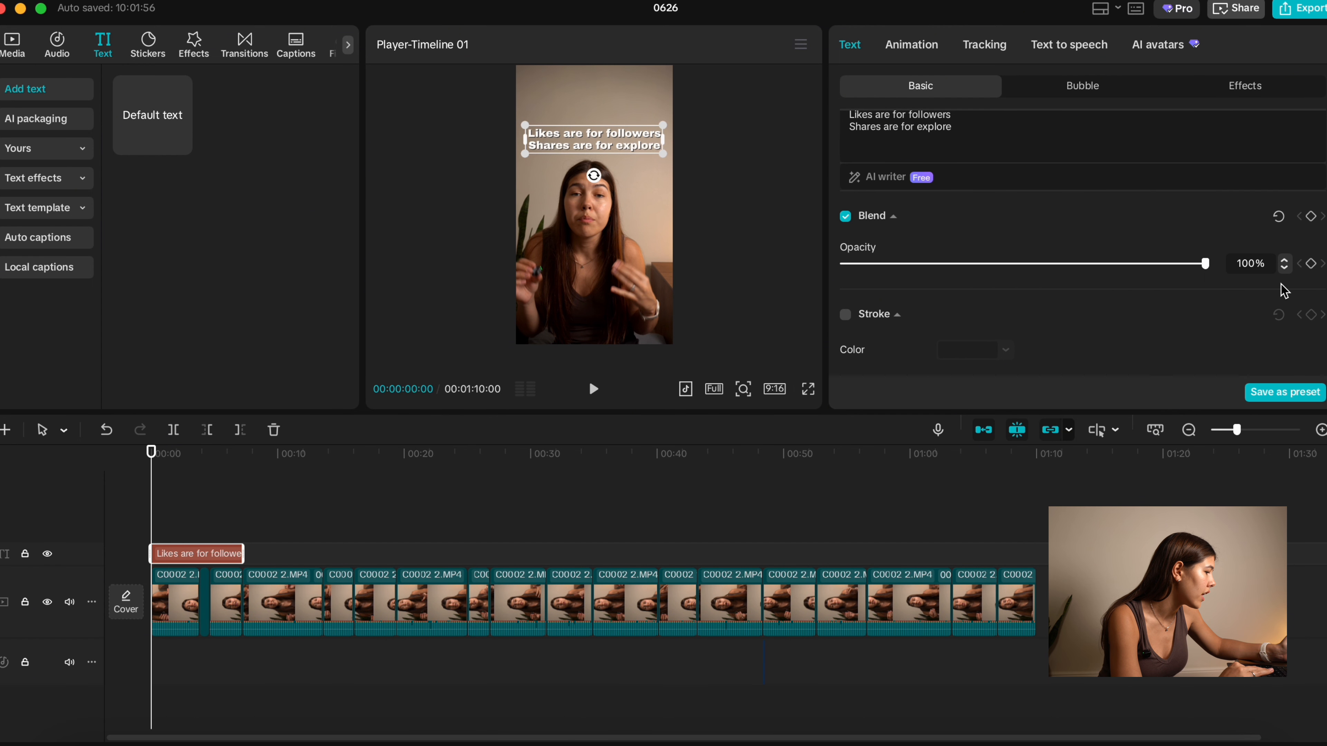
pyautogui.click(845, 315)
pyautogui.scroll(-3, 845, 293)
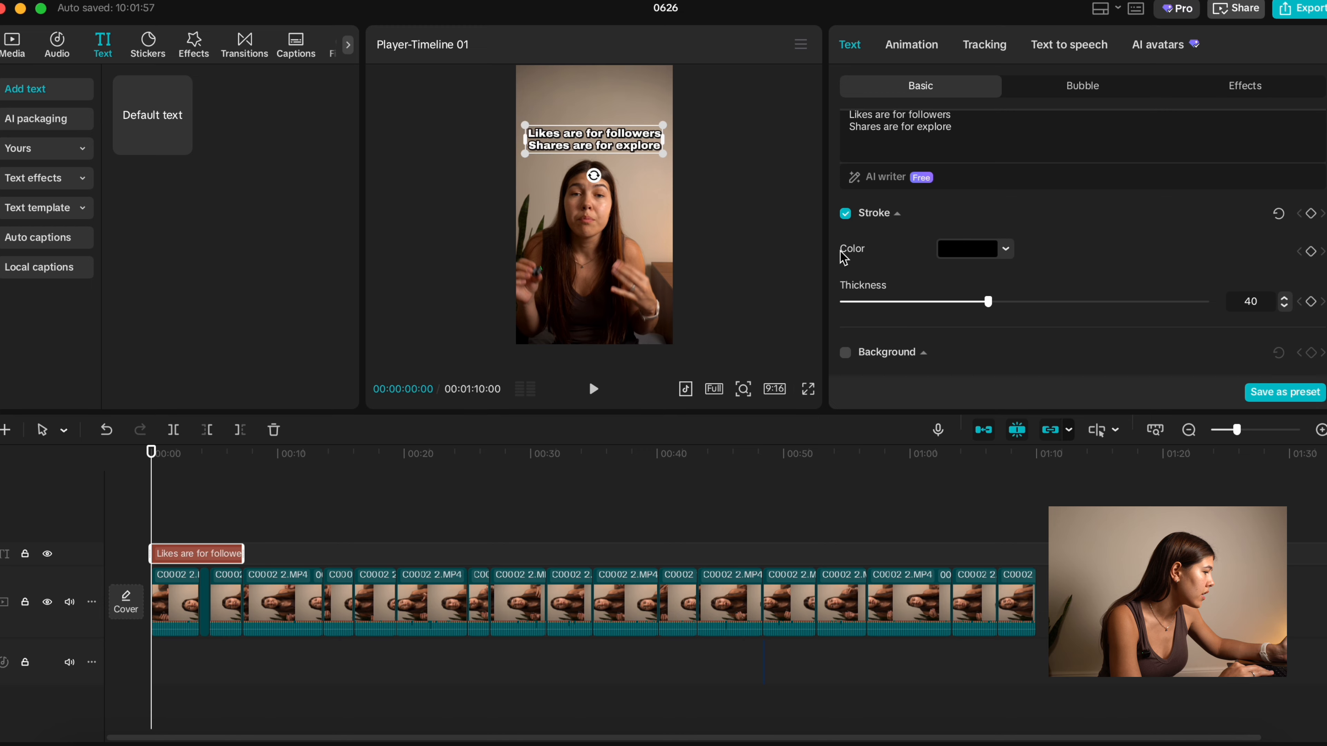
pyautogui.click(845, 214)
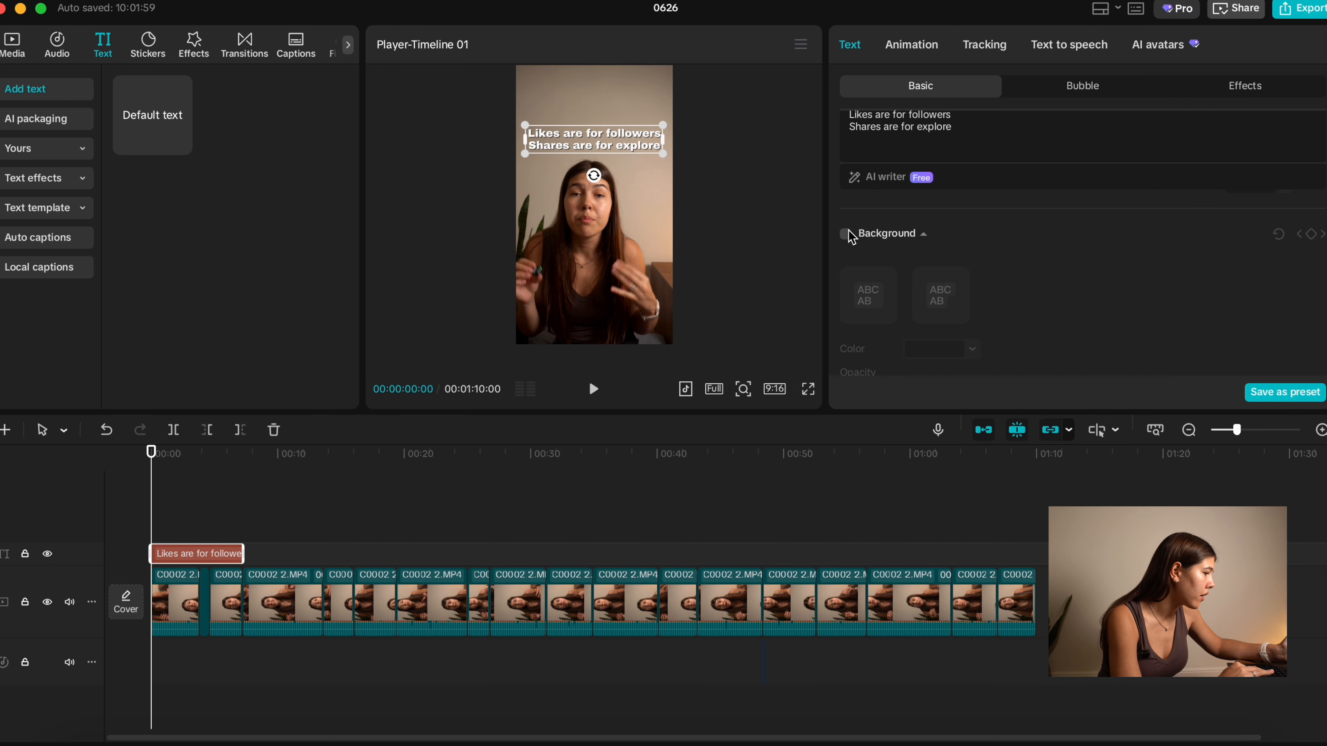
pyautogui.click(845, 234)
pyautogui.click(846, 235)
pyautogui.scroll(-4, 850, 241)
pyautogui.scroll(-5, 850, 240)
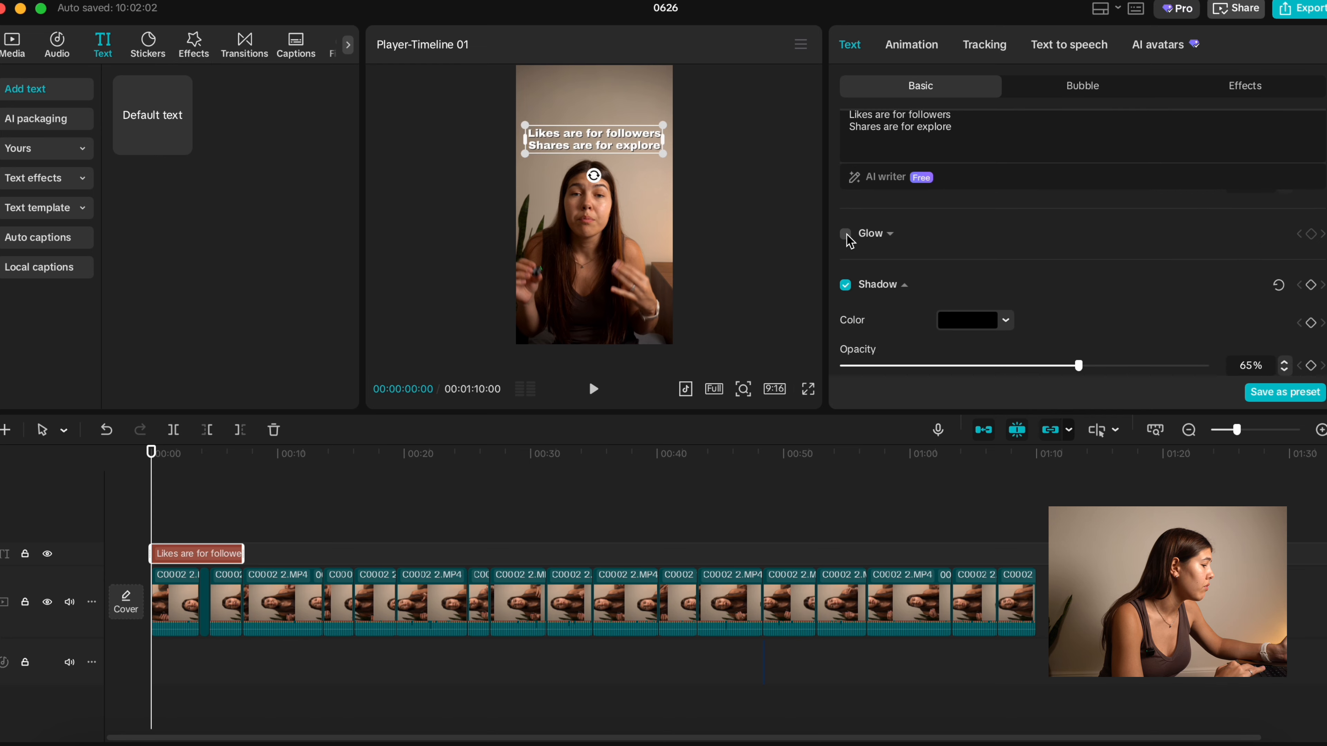
pyautogui.scroll(10, 849, 241)
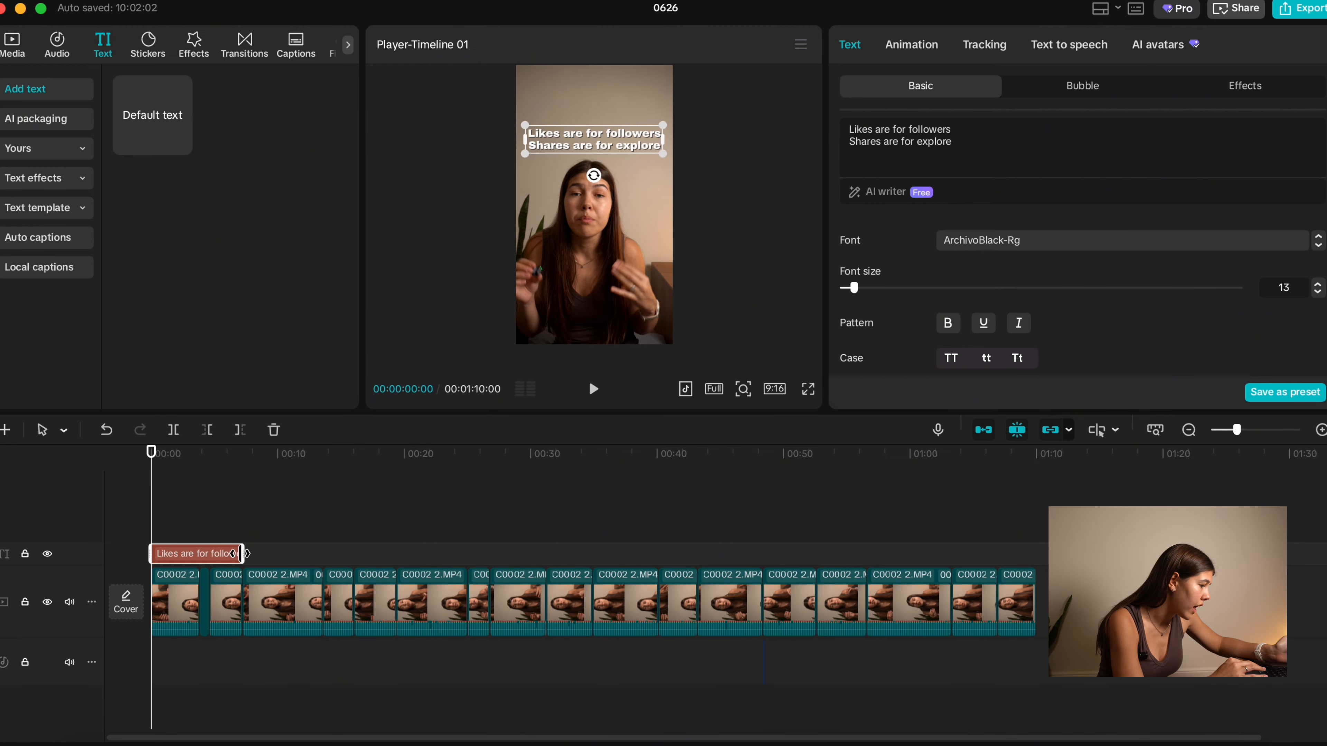
# - Extend the title to about 13.5 seconds and add a shortened copy reading "Follow for more!" over the last two video clips
pyautogui.moveTo(241, 553); pyautogui.dragTo(324, 553)
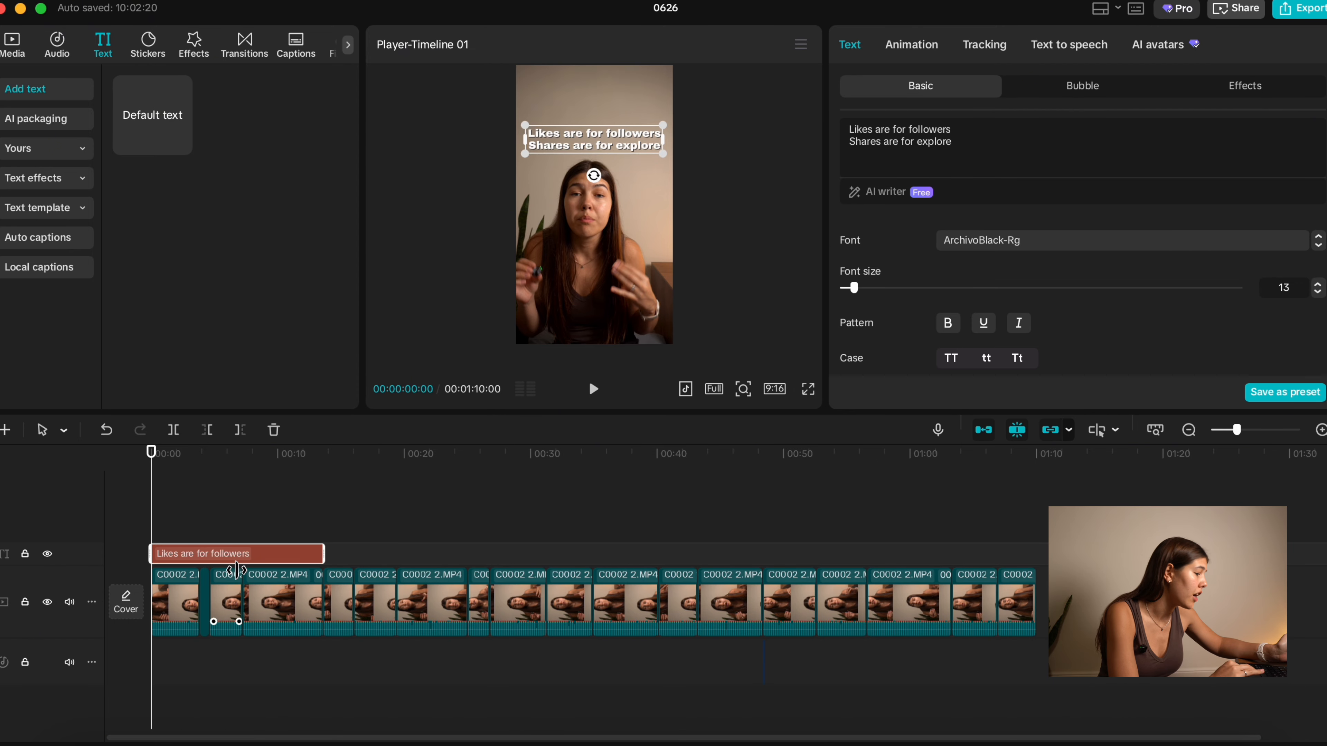
pyautogui.rightClick(252, 553)
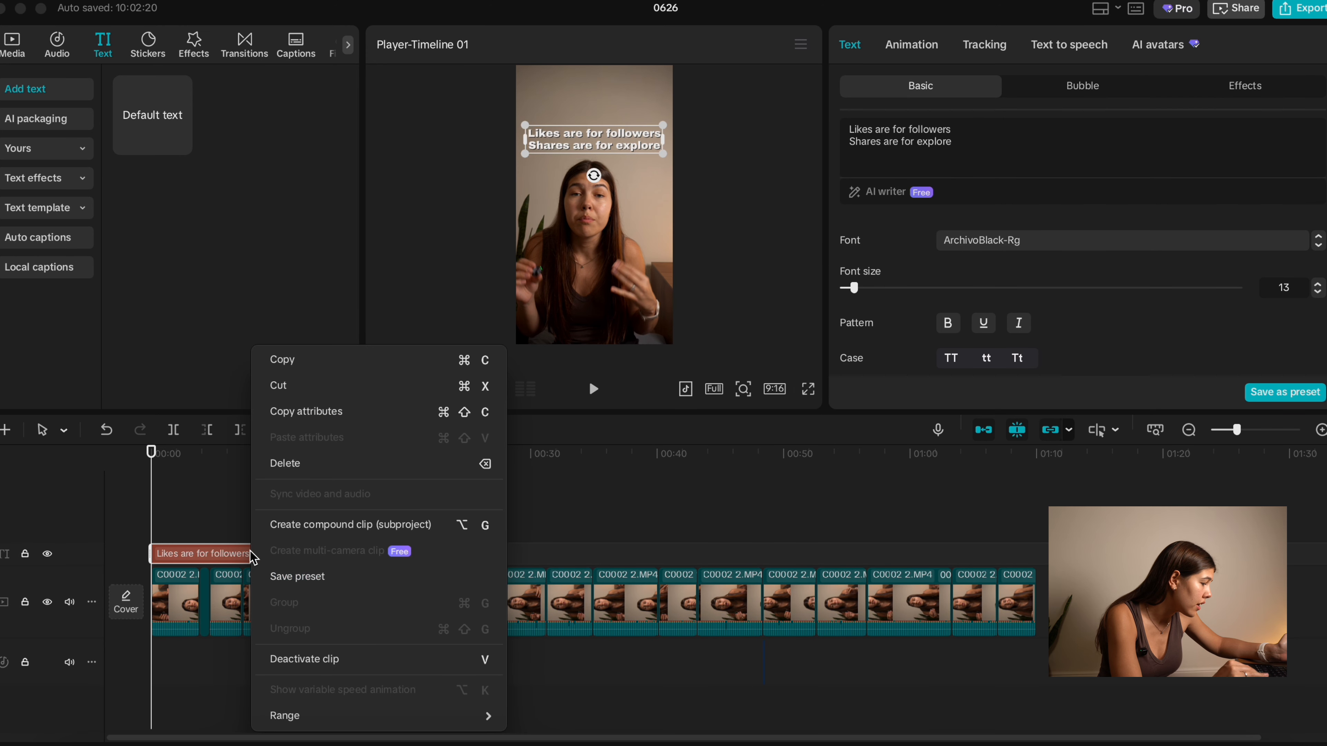
pyautogui.click(329, 361)
pyautogui.click(876, 479)
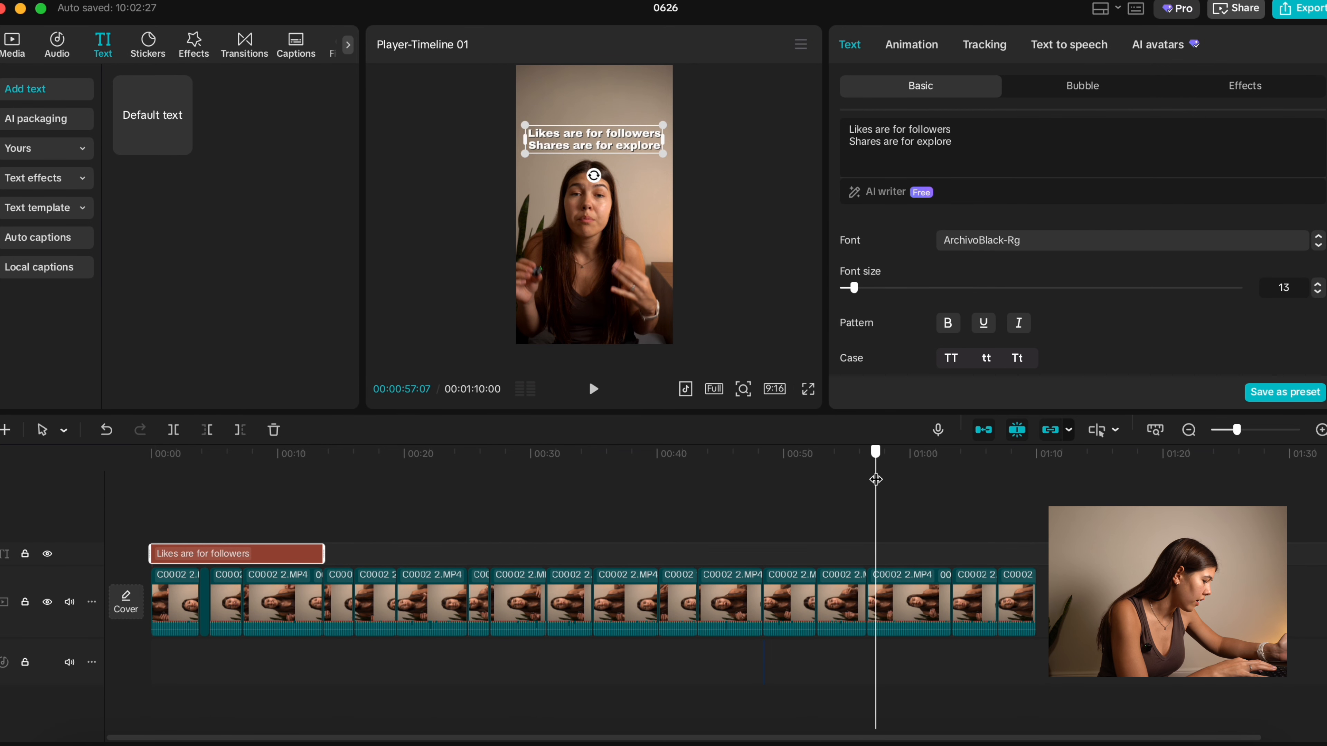
pyautogui.rightClick(899, 550)
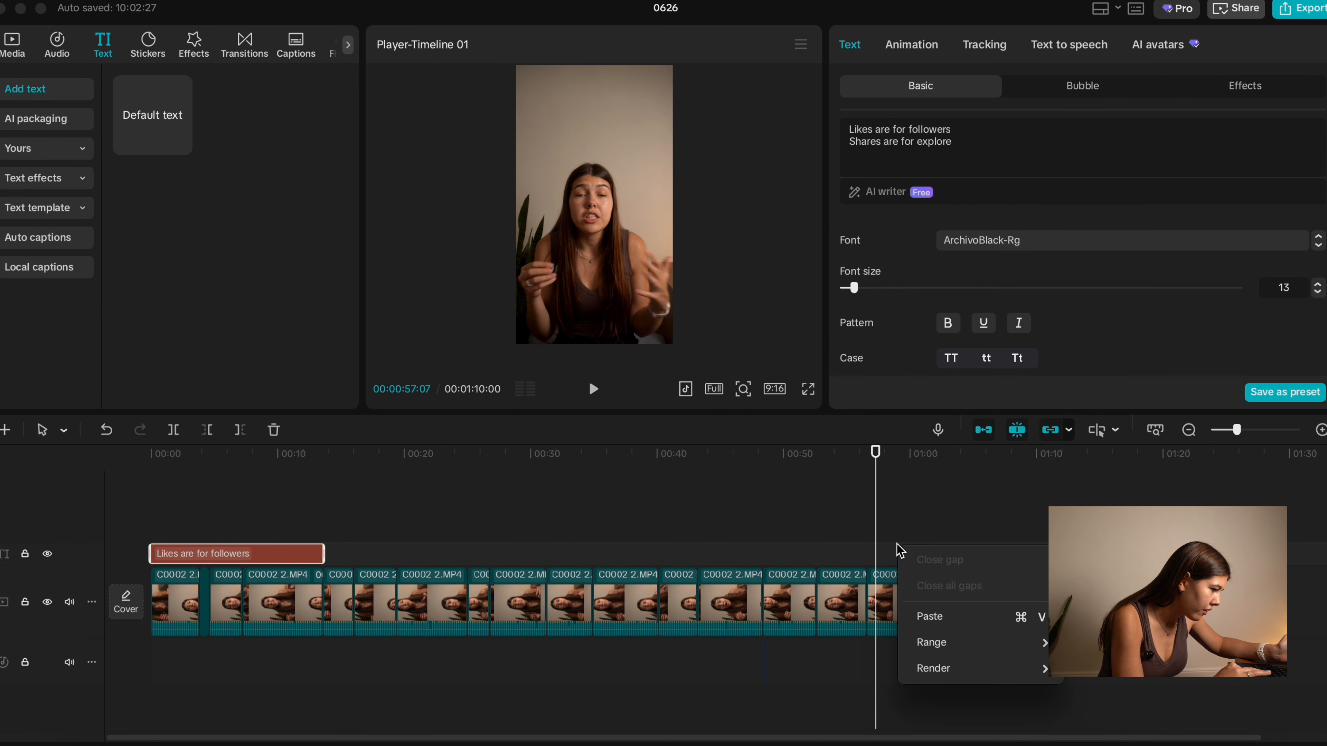
pyautogui.click(938, 618)
pyautogui.moveTo(982, 559); pyautogui.dragTo(972, 557)
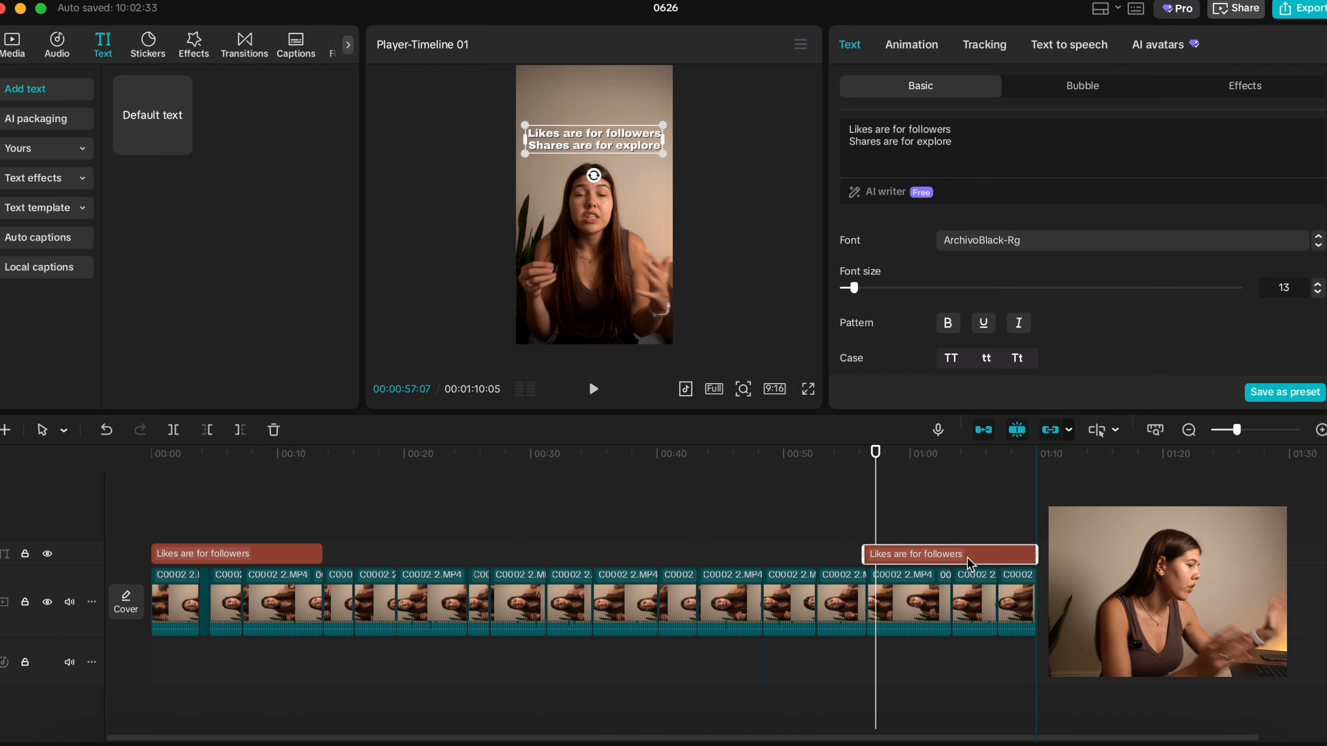
pyautogui.moveTo(863, 548); pyautogui.dragTo(952, 550)
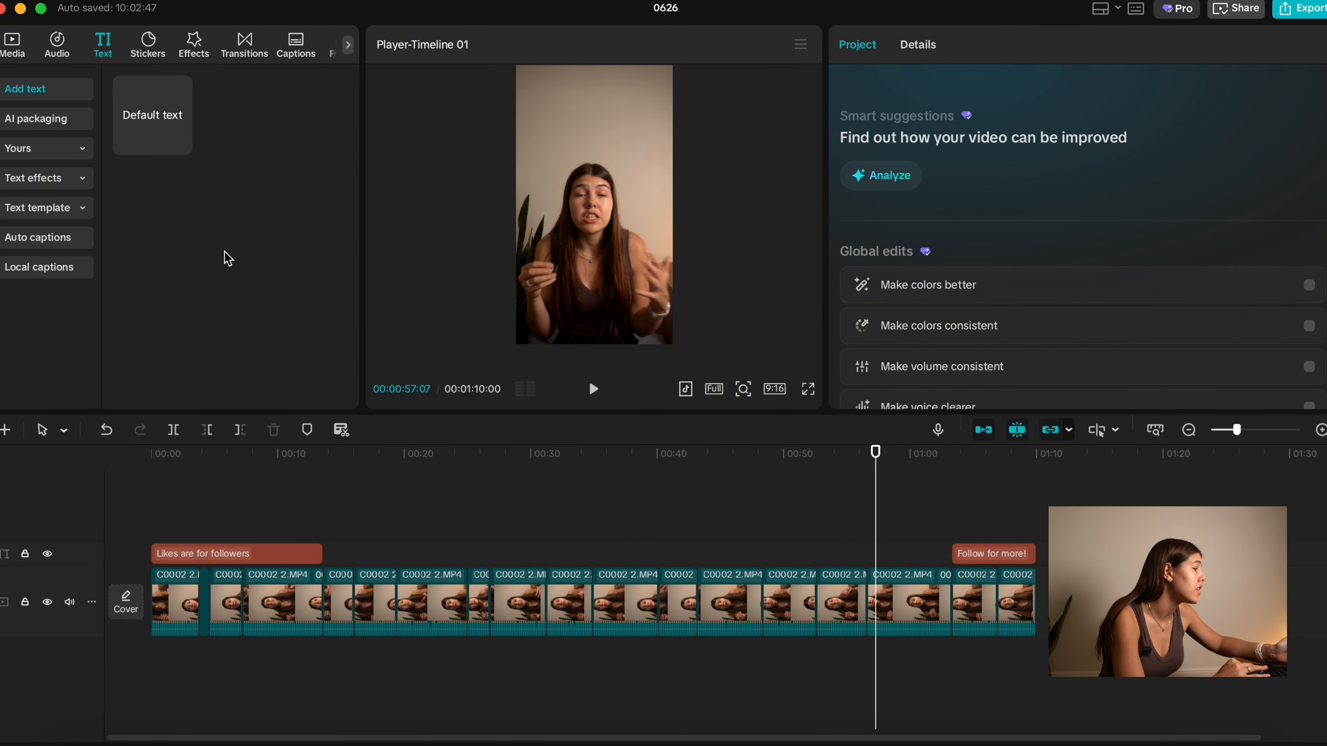
# - Generate auto captions for the video with English as the spoken language and filler word identification on
pyautogui.click(297, 52)
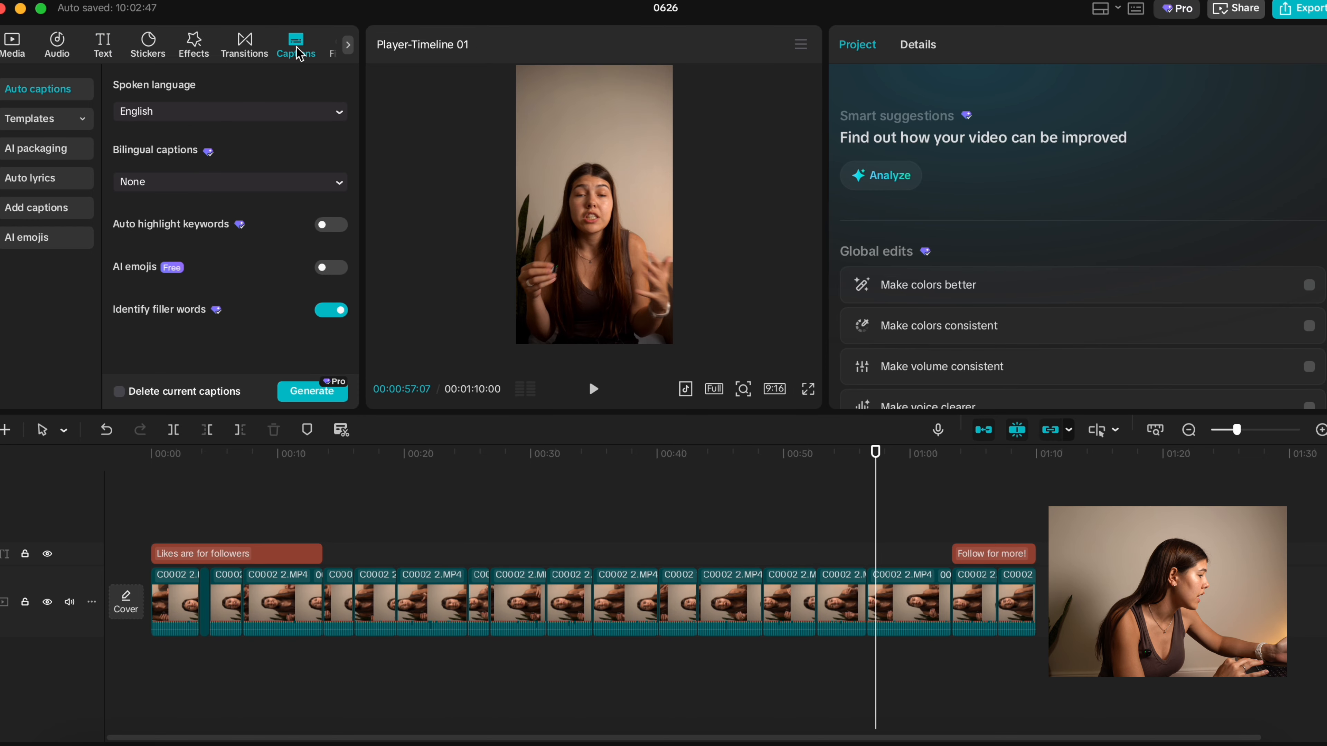
pyautogui.click(310, 390)
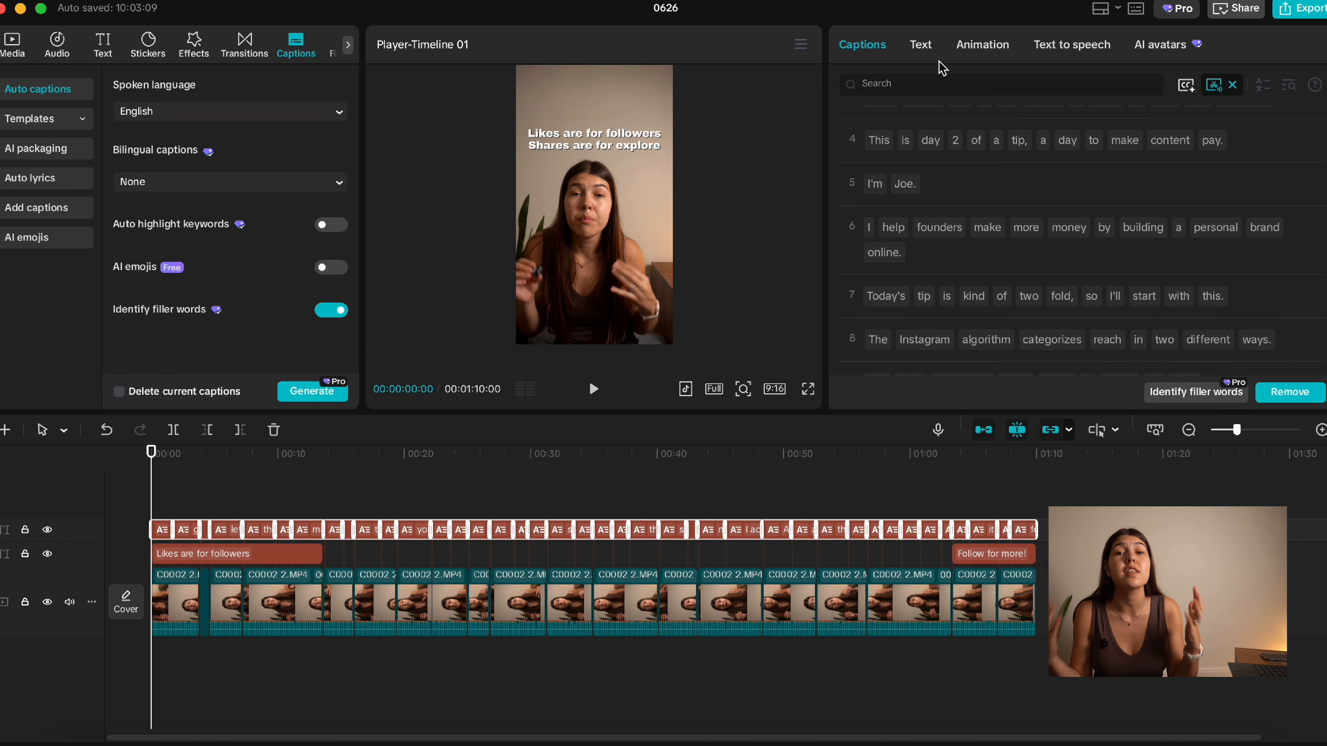
# - Change the font of all captions and apply the white preset style with a soft dark shadow
pyautogui.click(924, 47)
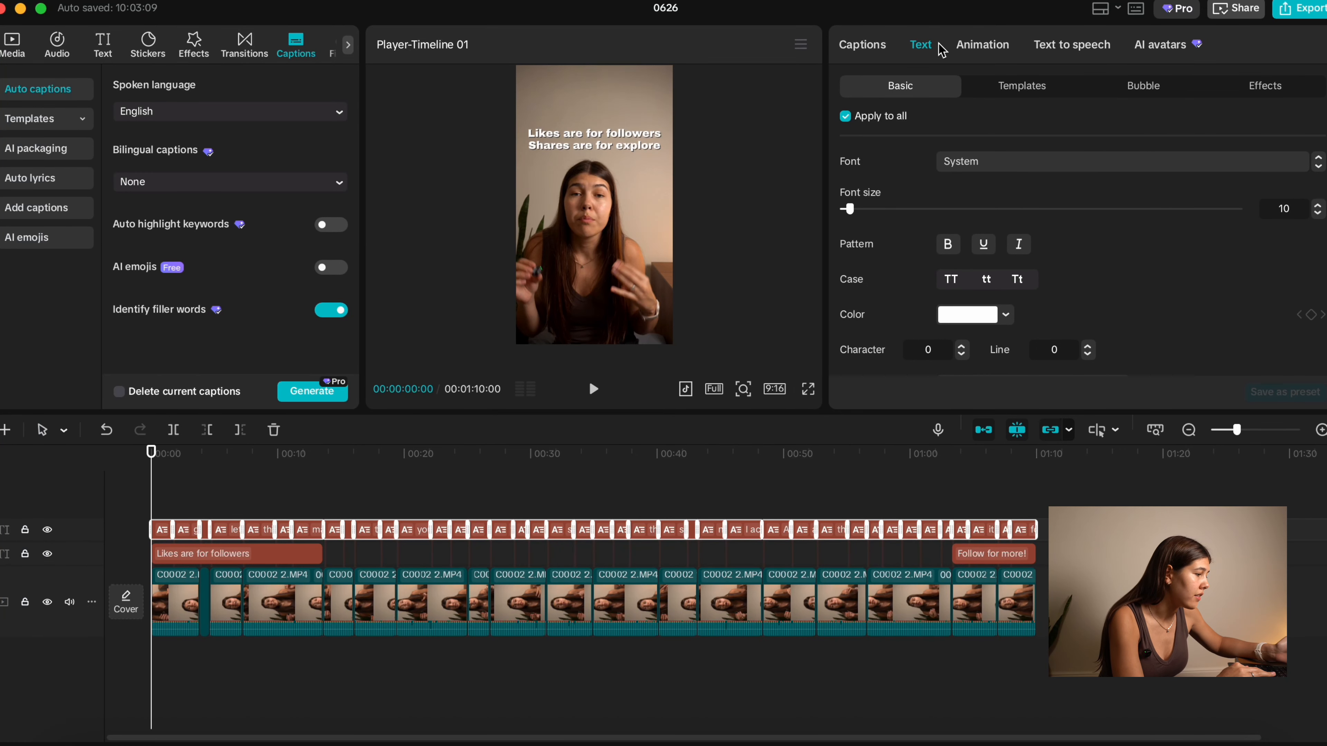
pyautogui.click(1095, 163)
pyautogui.click(1027, 219)
pyautogui.scroll(-4, 1271, 293)
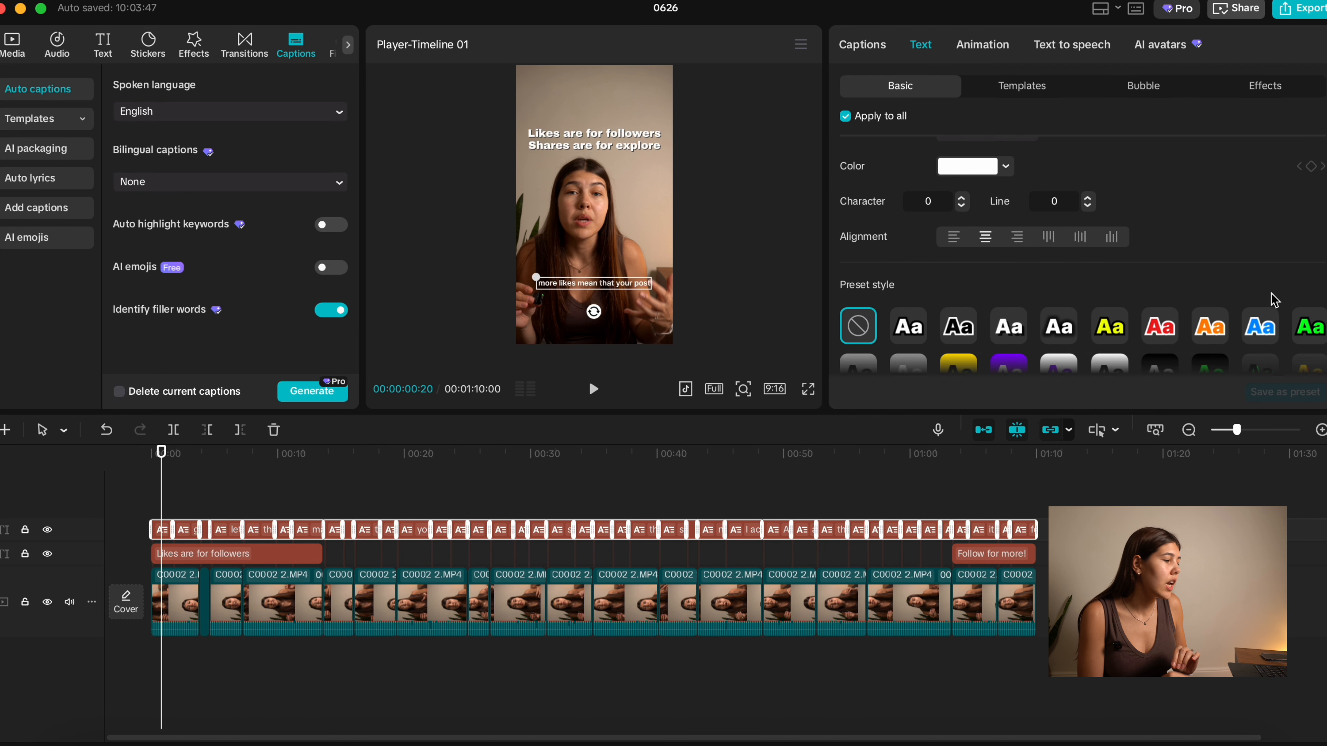
pyautogui.scroll(-3, 1271, 298)
pyautogui.click(1008, 244)
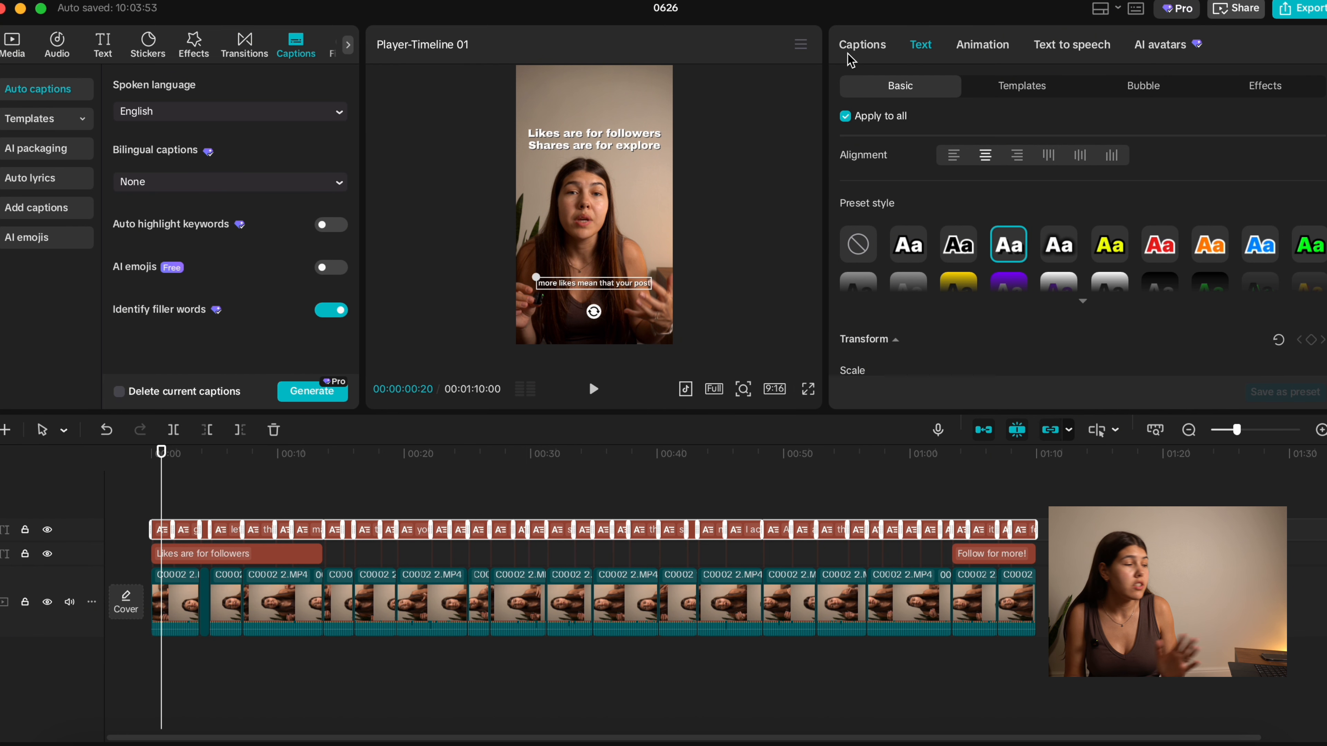
# - Review the full list of generated caption lines for transcription errors
pyautogui.click(856, 47)
pyautogui.scroll(-15, 1035, 240)
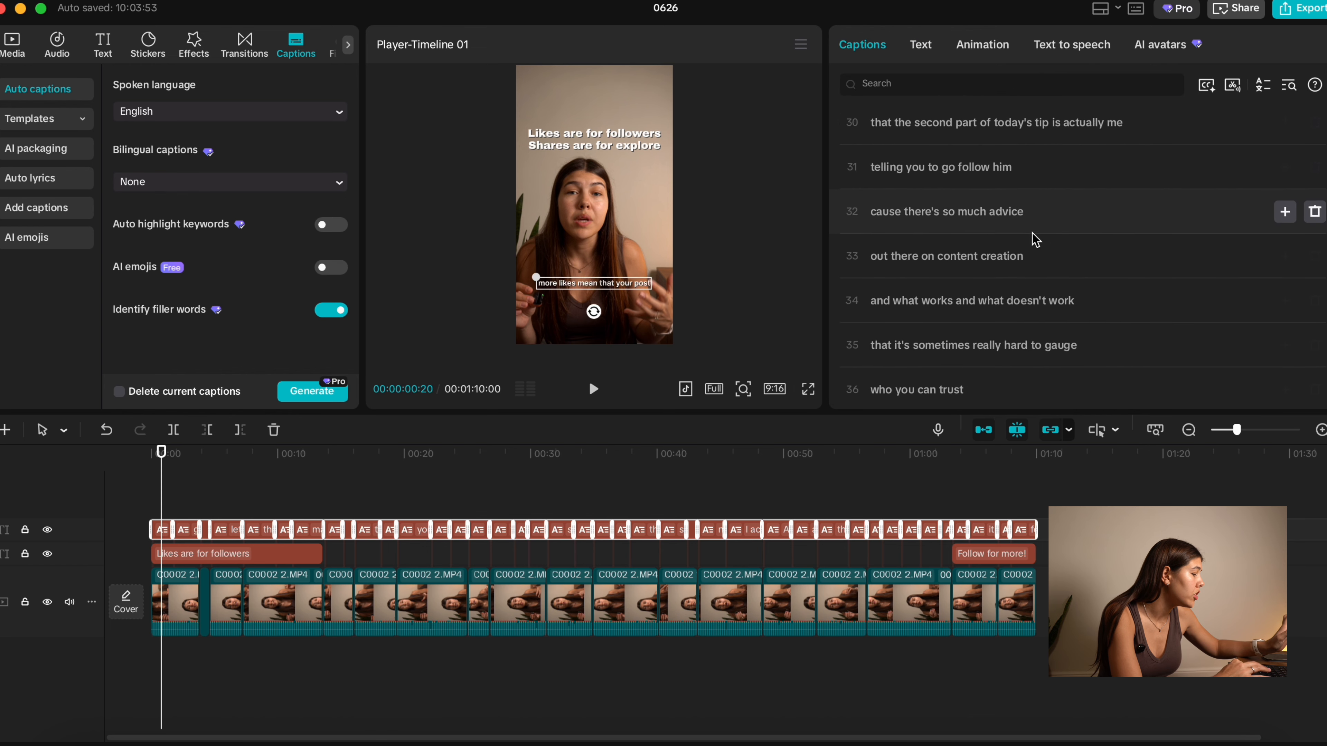
pyautogui.scroll(20, 1036, 239)
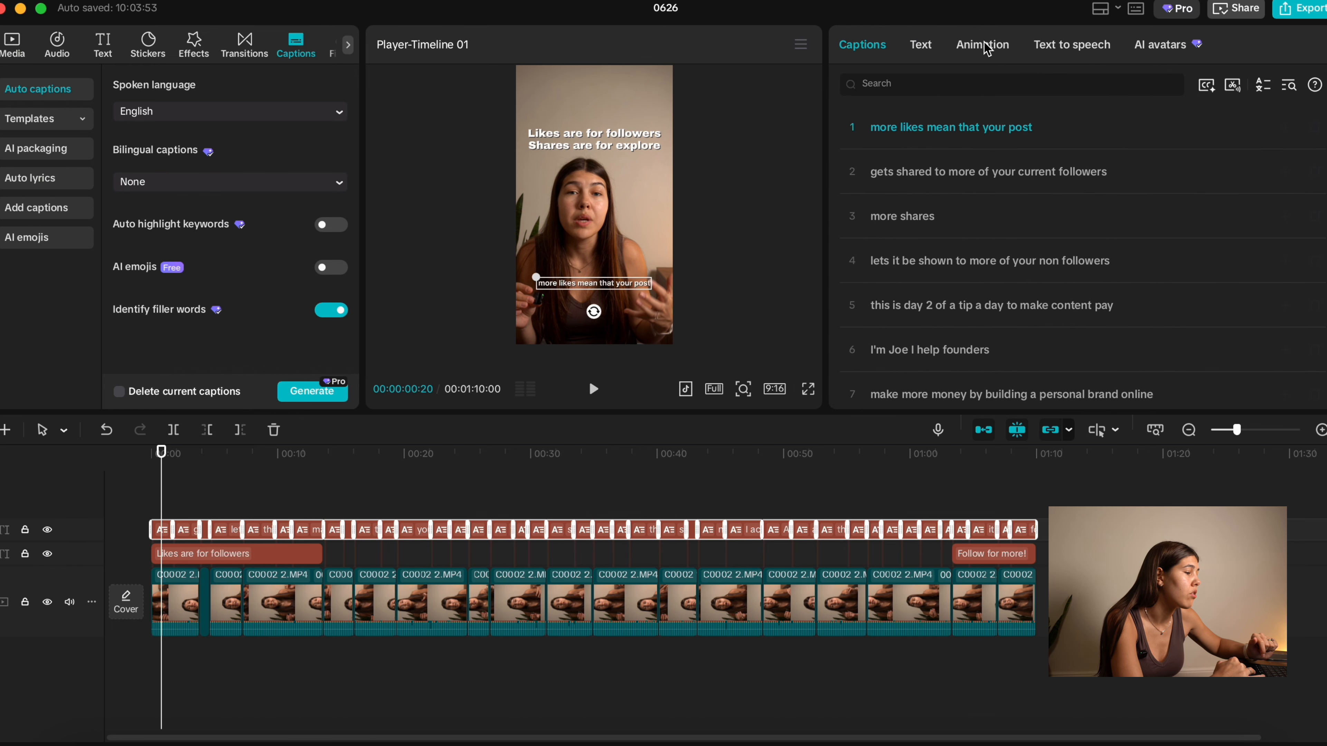
# - Place IMG_0343.PNG on a new track above the captions, starting at 00:00:48:09
pyautogui.moveTo(744, 455); pyautogui.dragTo(763, 453)
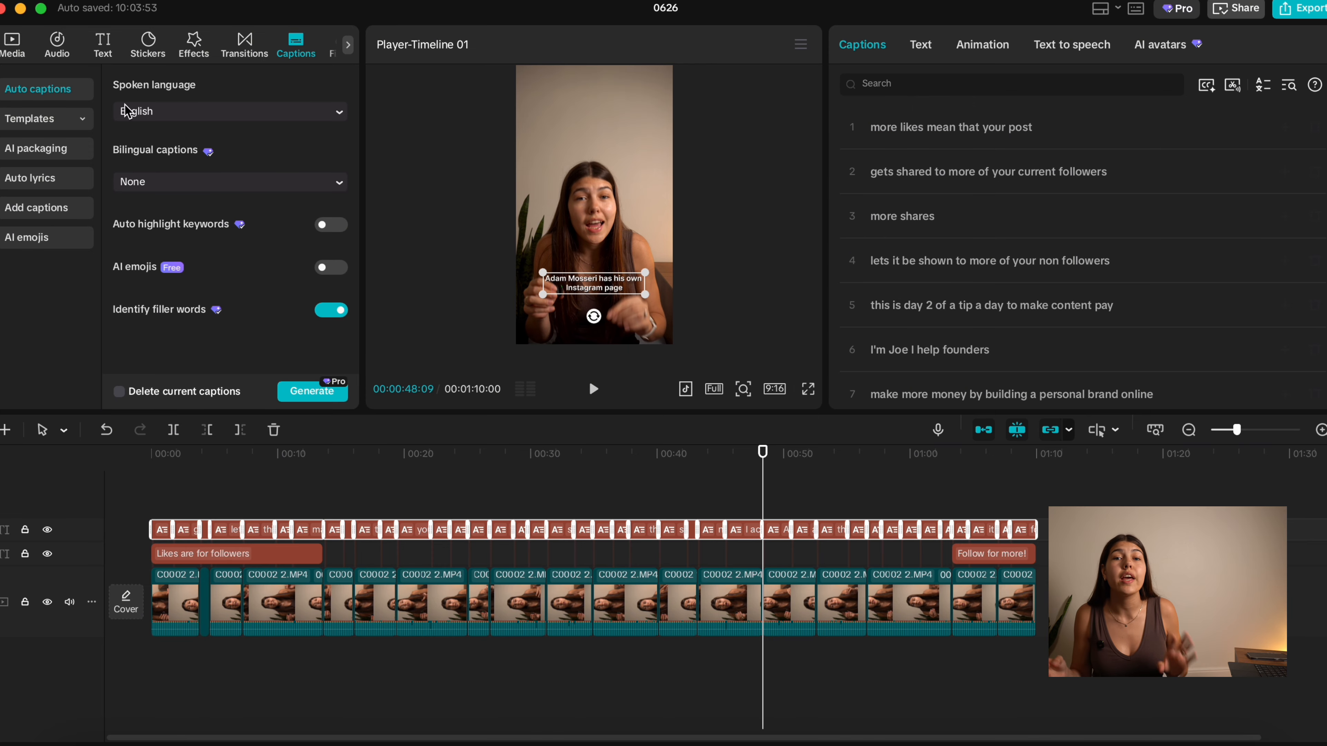
pyautogui.click(13, 43)
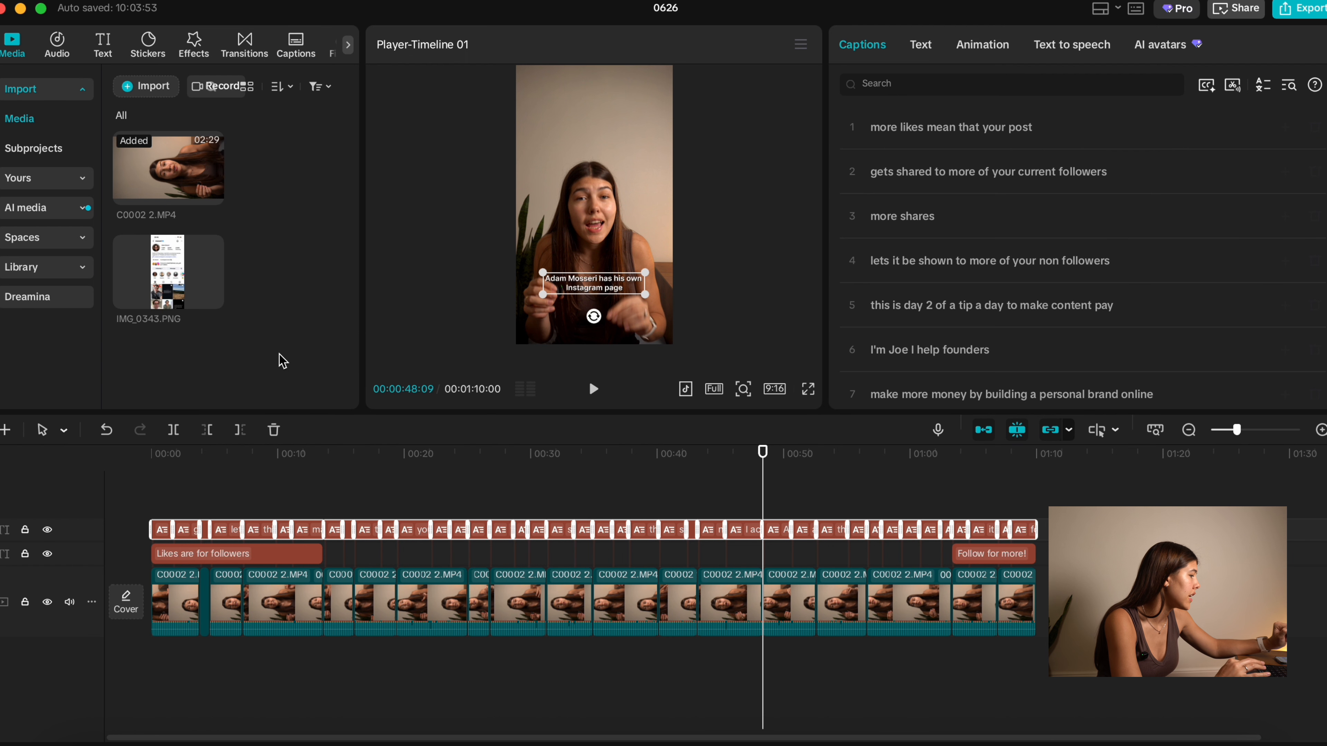
pyautogui.click(763, 288)
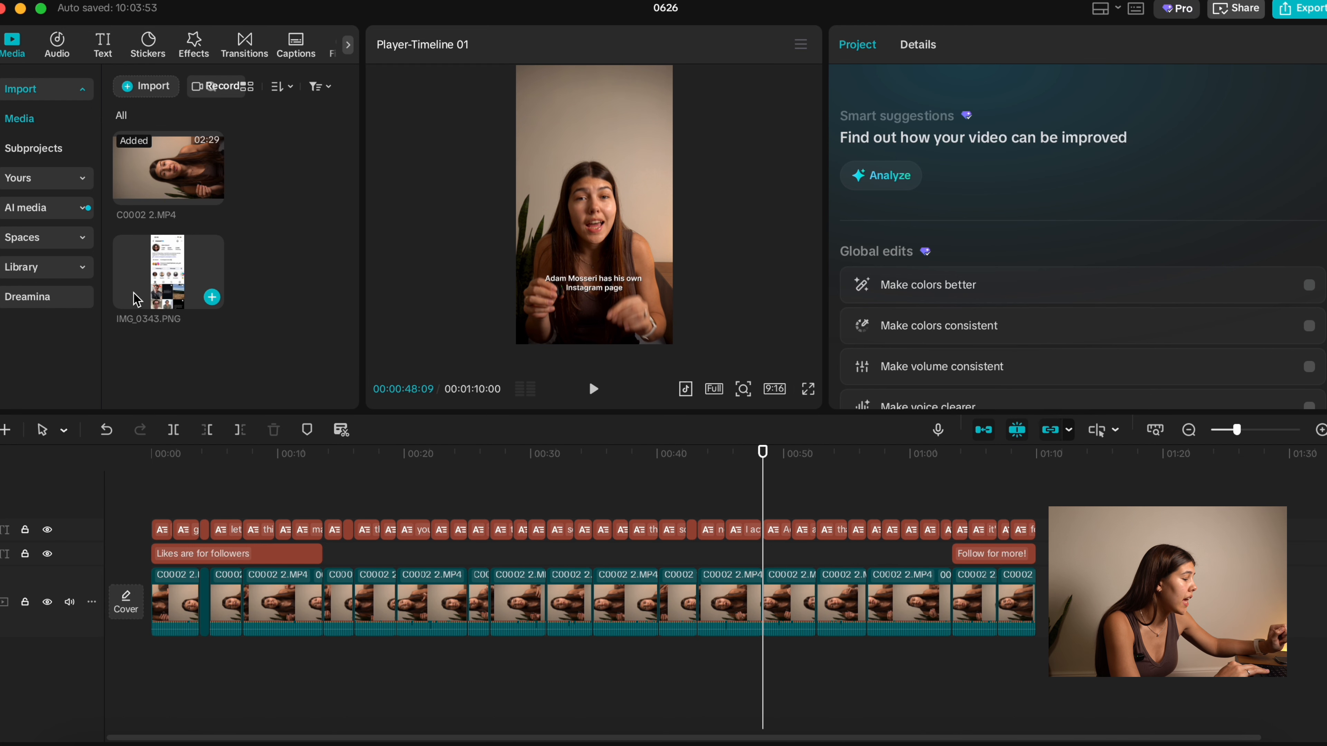
pyautogui.moveTo(162, 271); pyautogui.dragTo(765, 521)
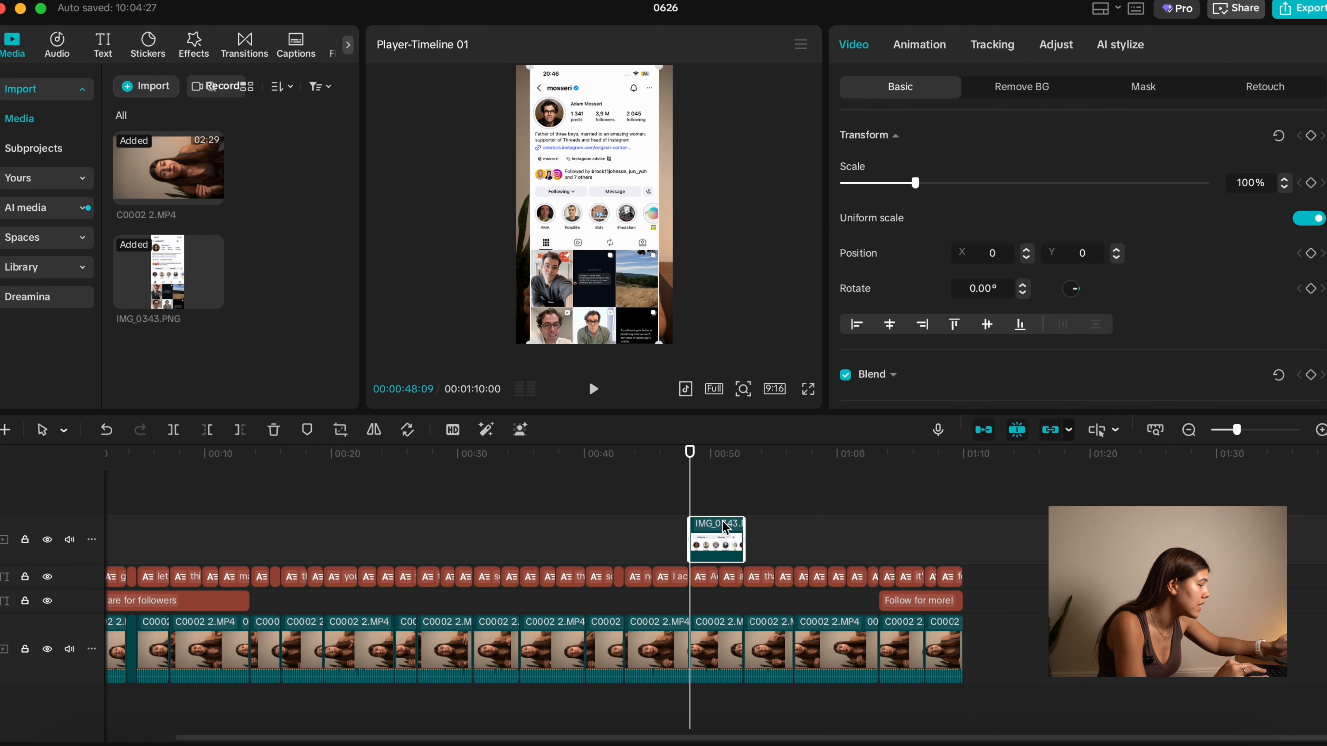
# - Crop the profile screenshot to its header area, cutting off the phone status bar and everything below the bio tags
pyautogui.click(340, 429)
pyautogui.moveTo(682, 579); pyautogui.dragTo(673, 303)
pyautogui.moveTo(662, 145); pyautogui.dragTo(661, 170)
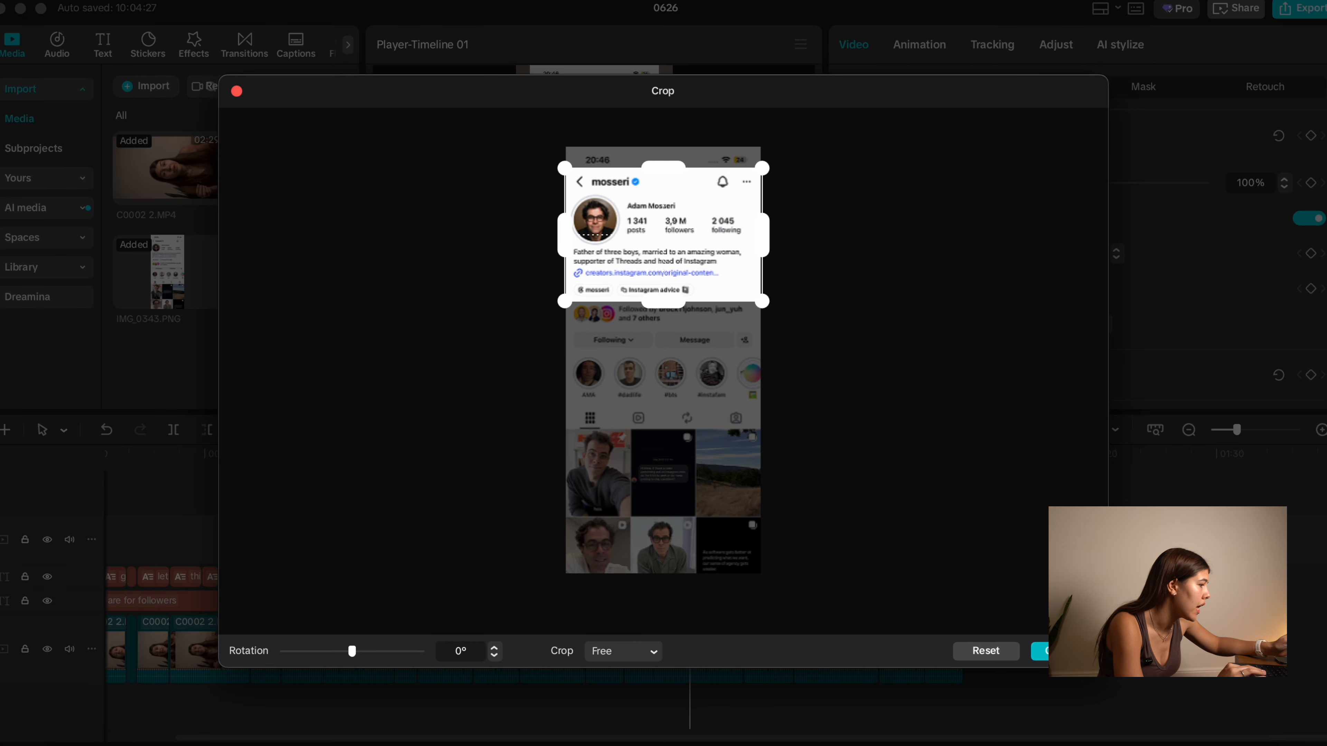
pyautogui.click(1040, 651)
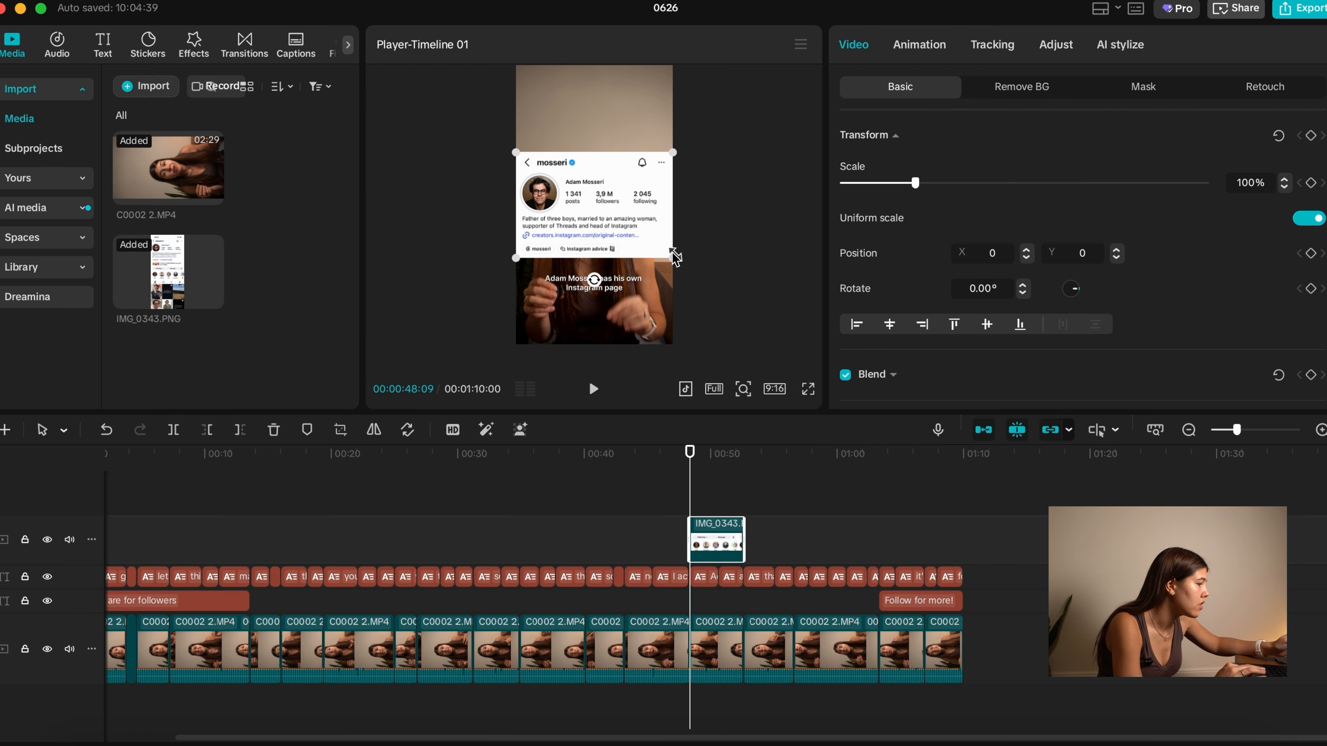
# - Scale the cropped screenshot to 80% and move it above the speaker's face, to Y 874
pyautogui.moveTo(675, 257); pyautogui.dragTo(655, 247)
pyautogui.moveTo(600, 218); pyautogui.dragTo(602, 157)
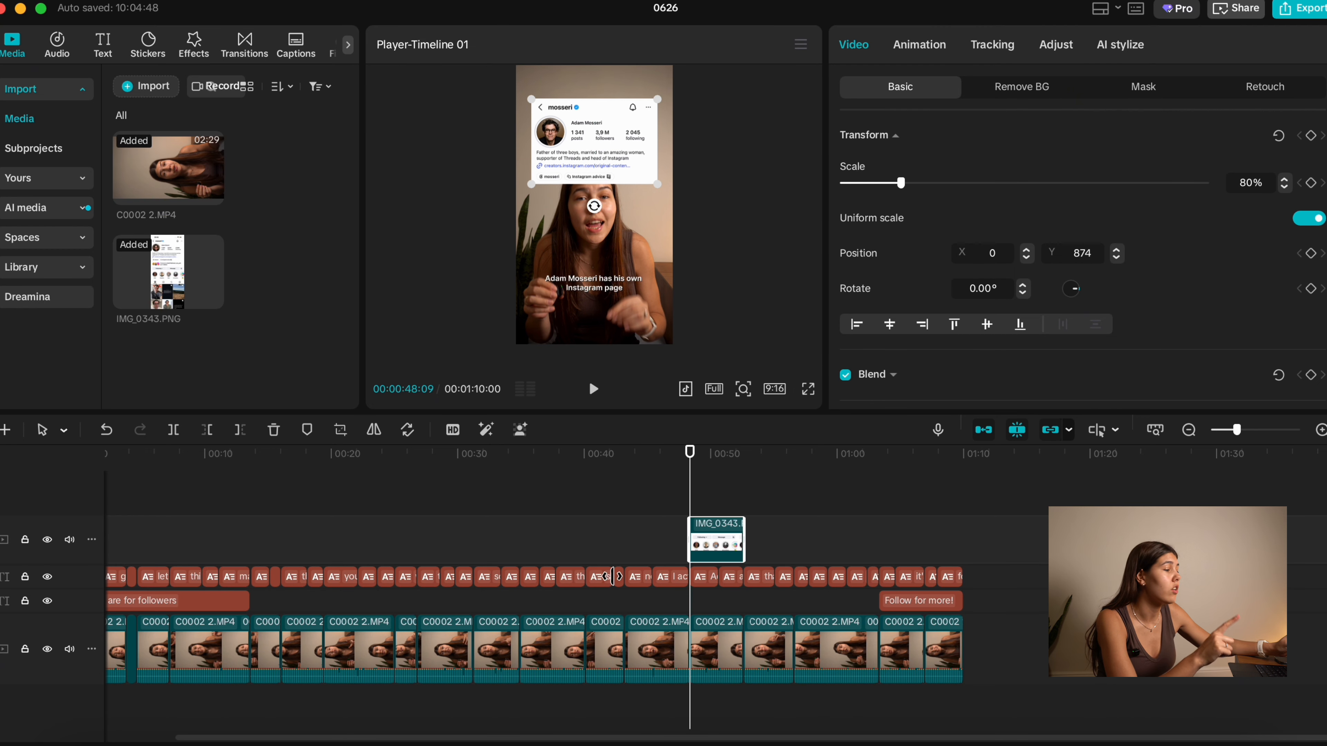
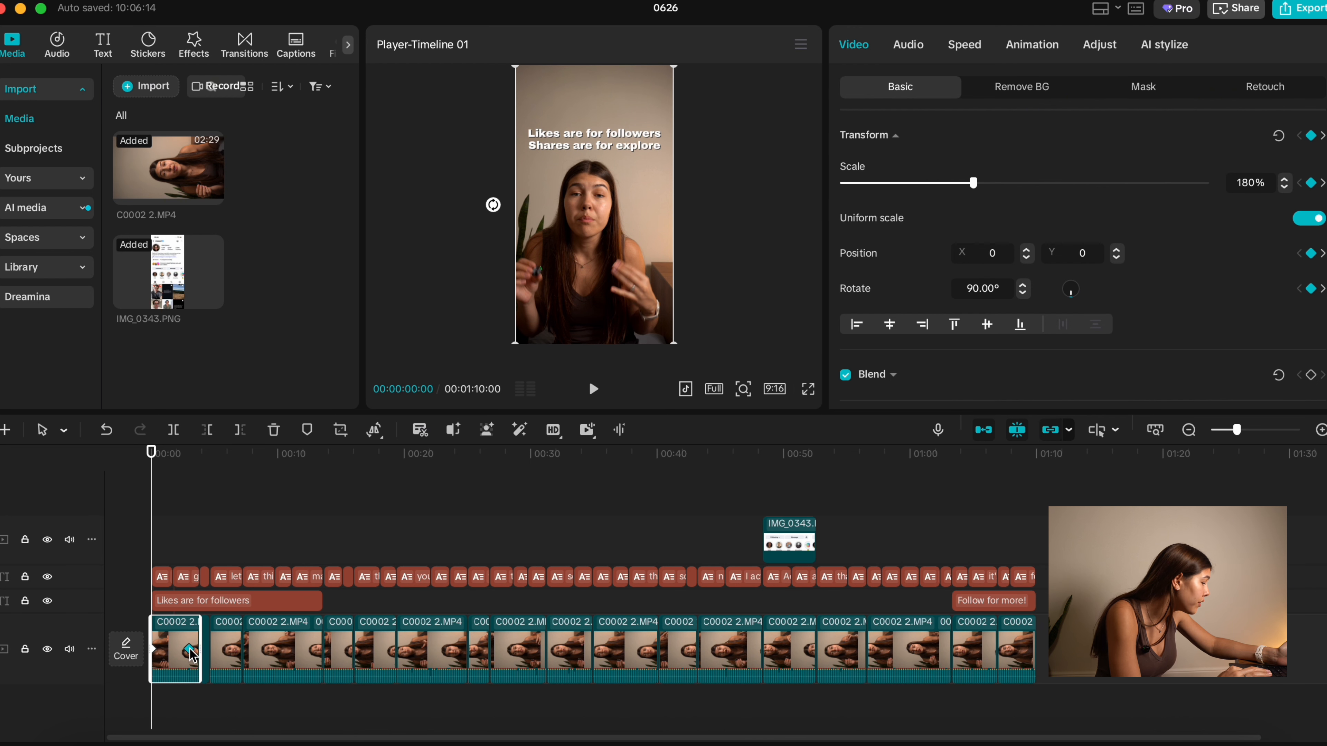
# - Retime the first clip's zoom by trying its ending keyframe earlier, previewing the start, and placing the keyframe at the clip's end
pyautogui.moveTo(189, 649); pyautogui.dragTo(171, 650)
pyautogui.click(162, 457)
pyautogui.moveTo(165, 464); pyautogui.dragTo(81, 464)
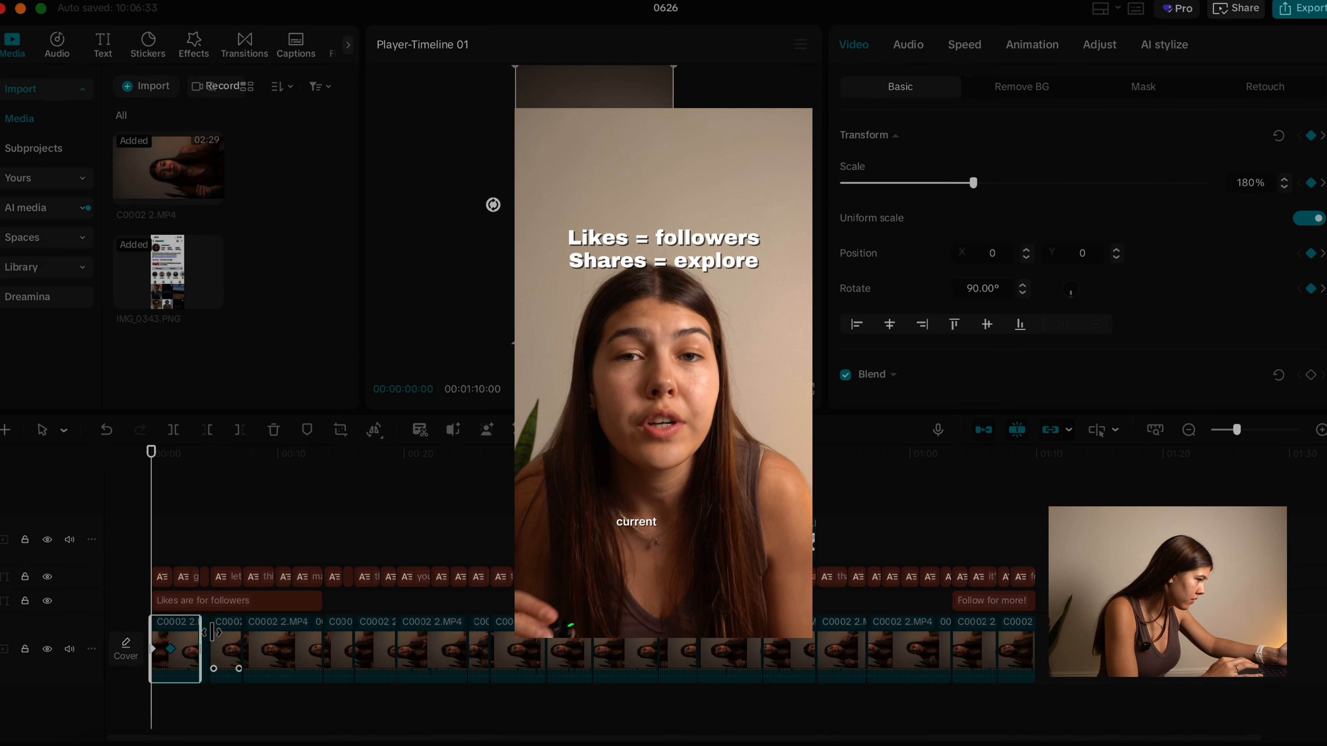
pyautogui.moveTo(169, 650); pyautogui.dragTo(198, 649)
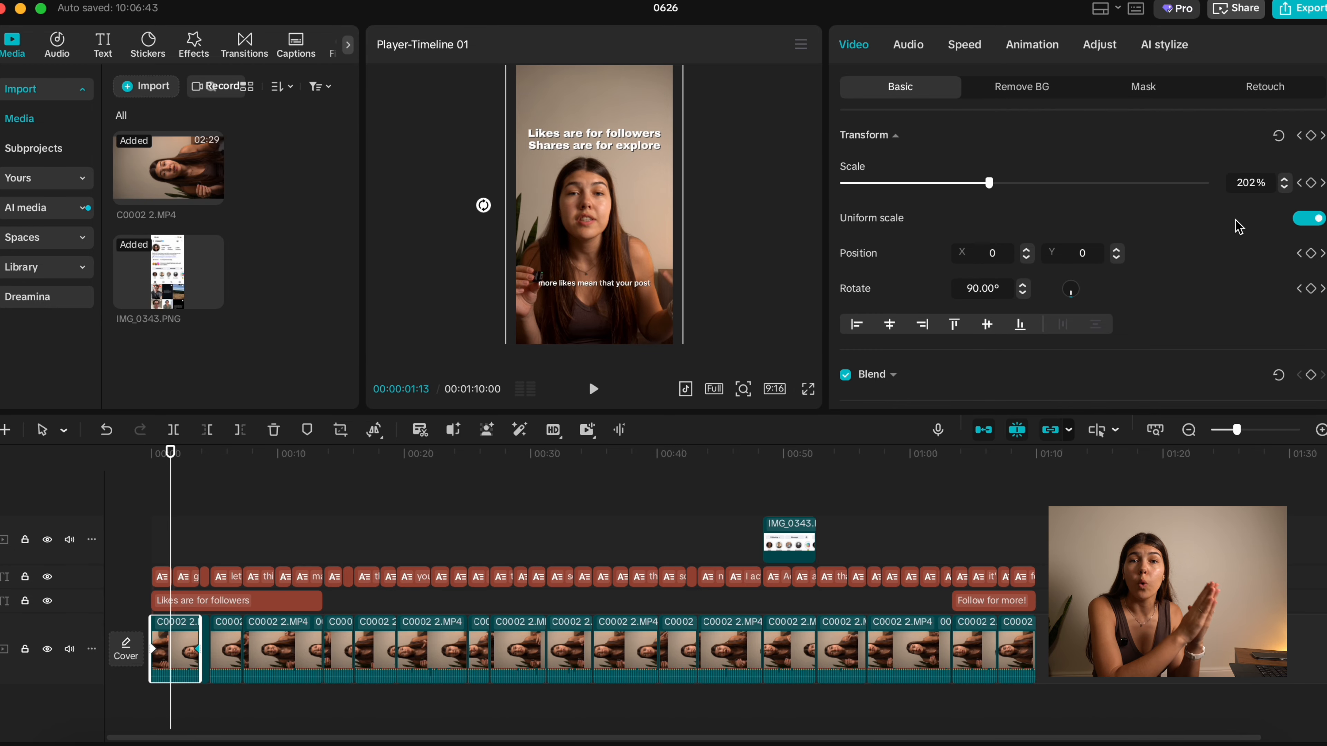
pyautogui.scroll(-2, 1239, 226)
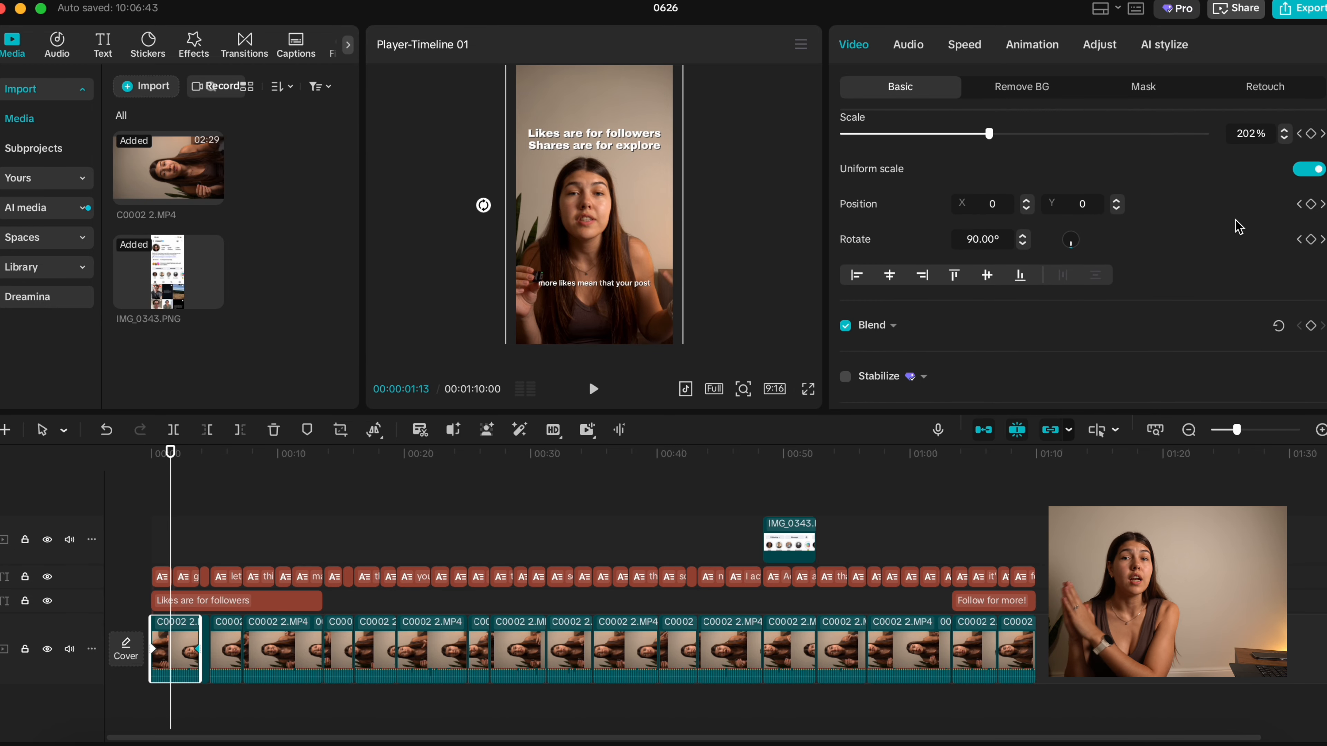
pyautogui.scroll(2, 1240, 226)
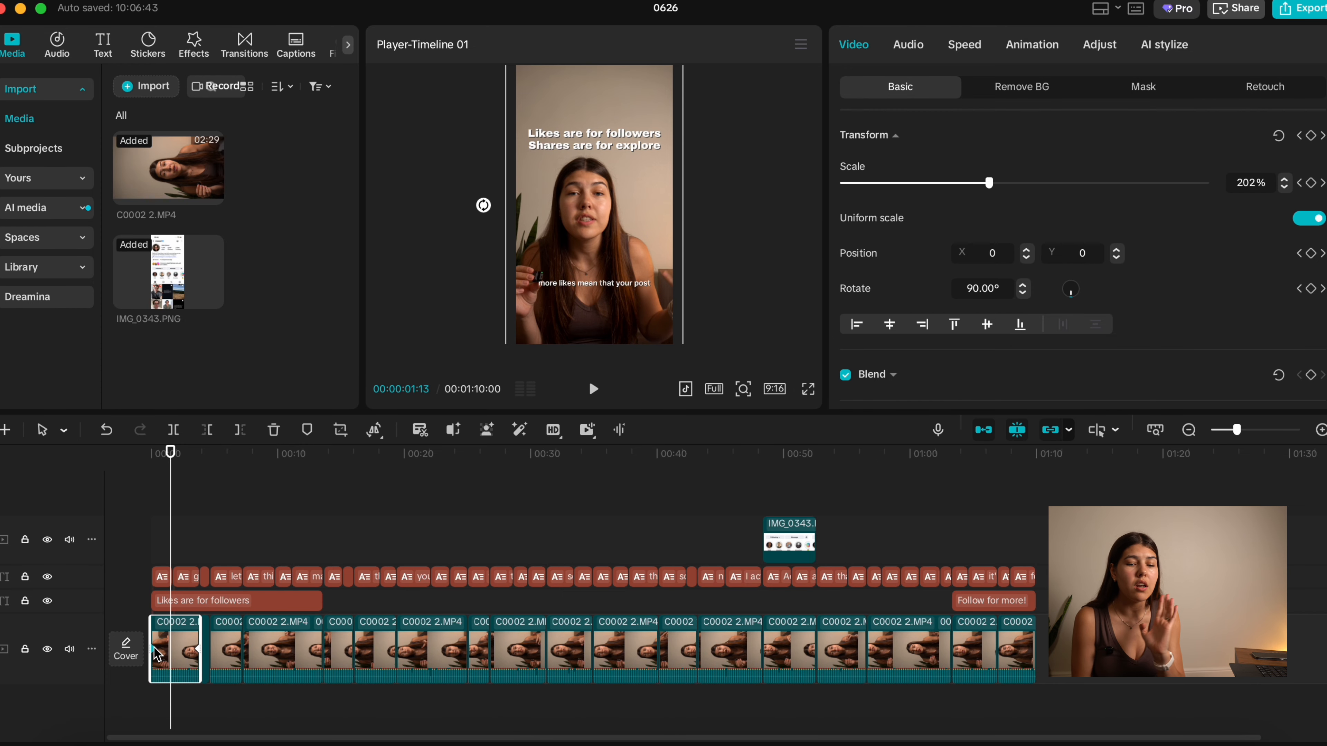
pyautogui.scroll(-2, 1108, 237)
pyautogui.scroll(-8, 1107, 237)
pyautogui.scroll(-2, 1107, 238)
pyautogui.scroll(10, 1107, 237)
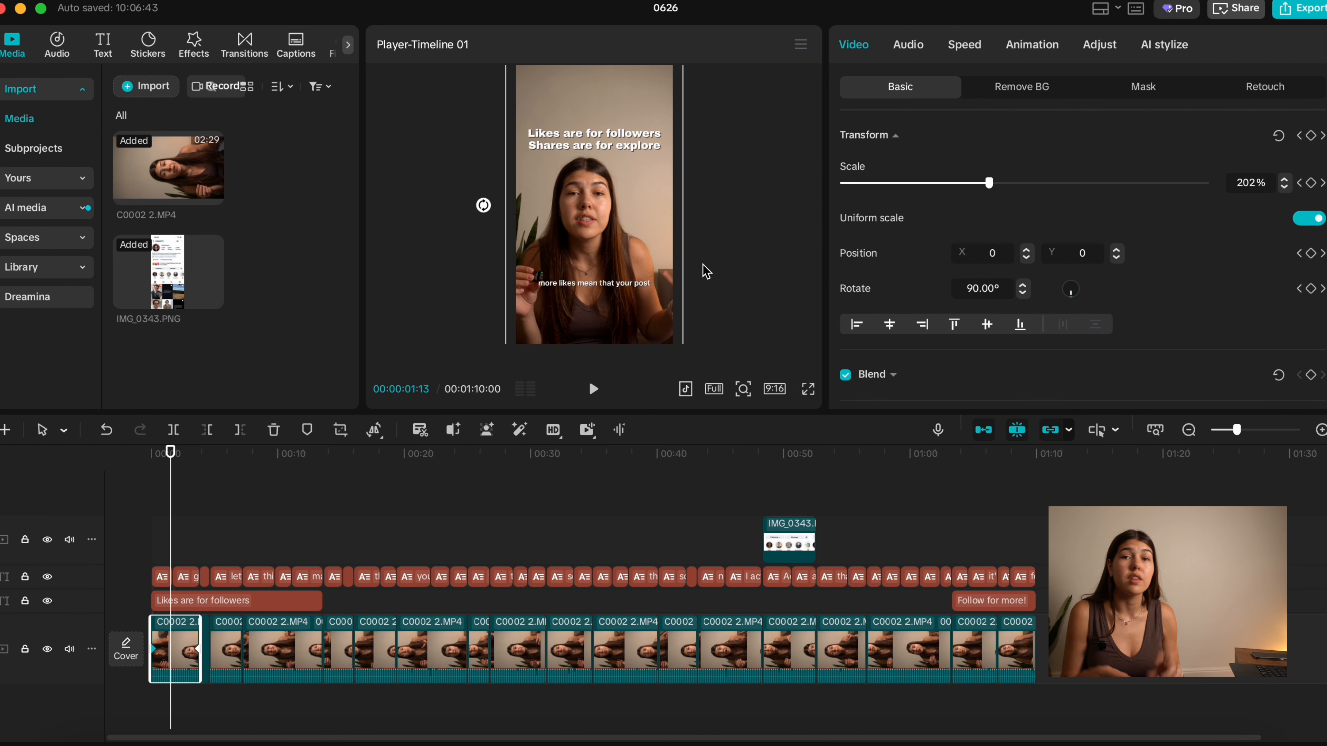
# - Try automatic background removal on the main-track clip beneath the screenshot overlay, undoing it again
pyautogui.click(793, 644)
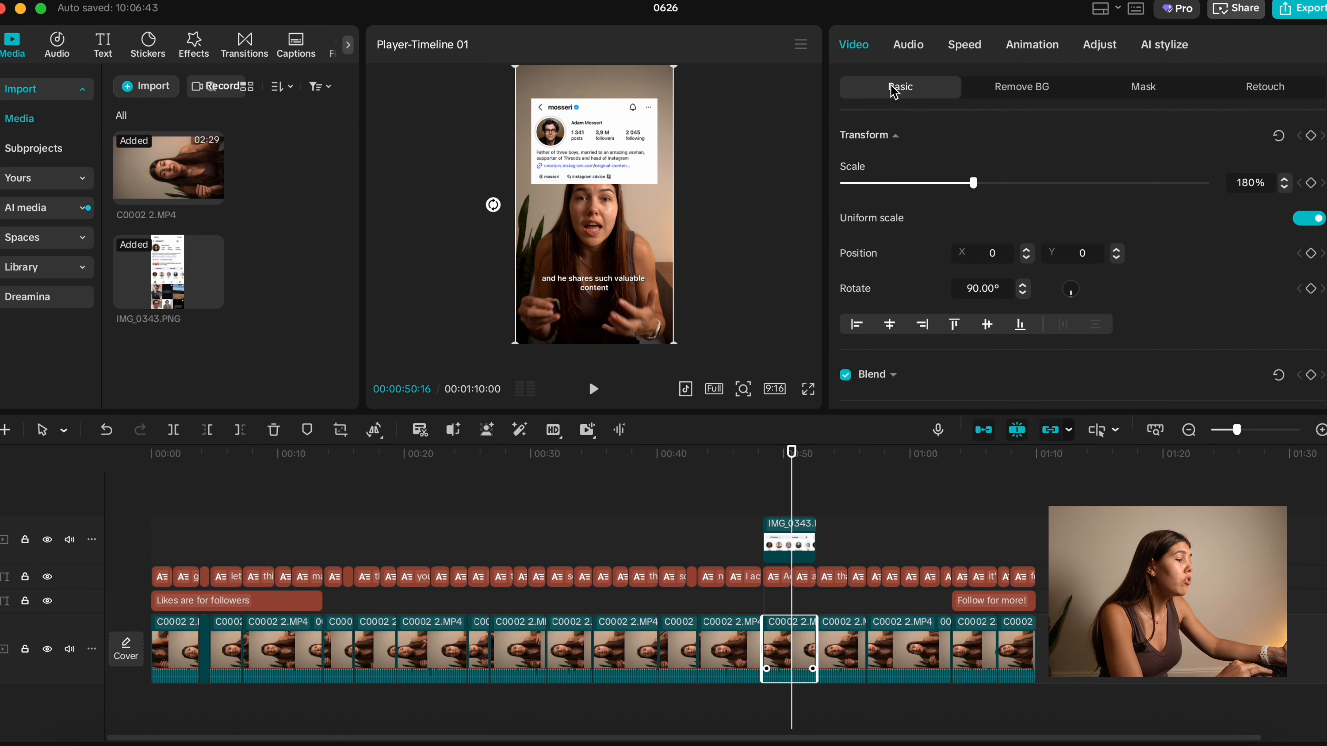
pyautogui.click(988, 89)
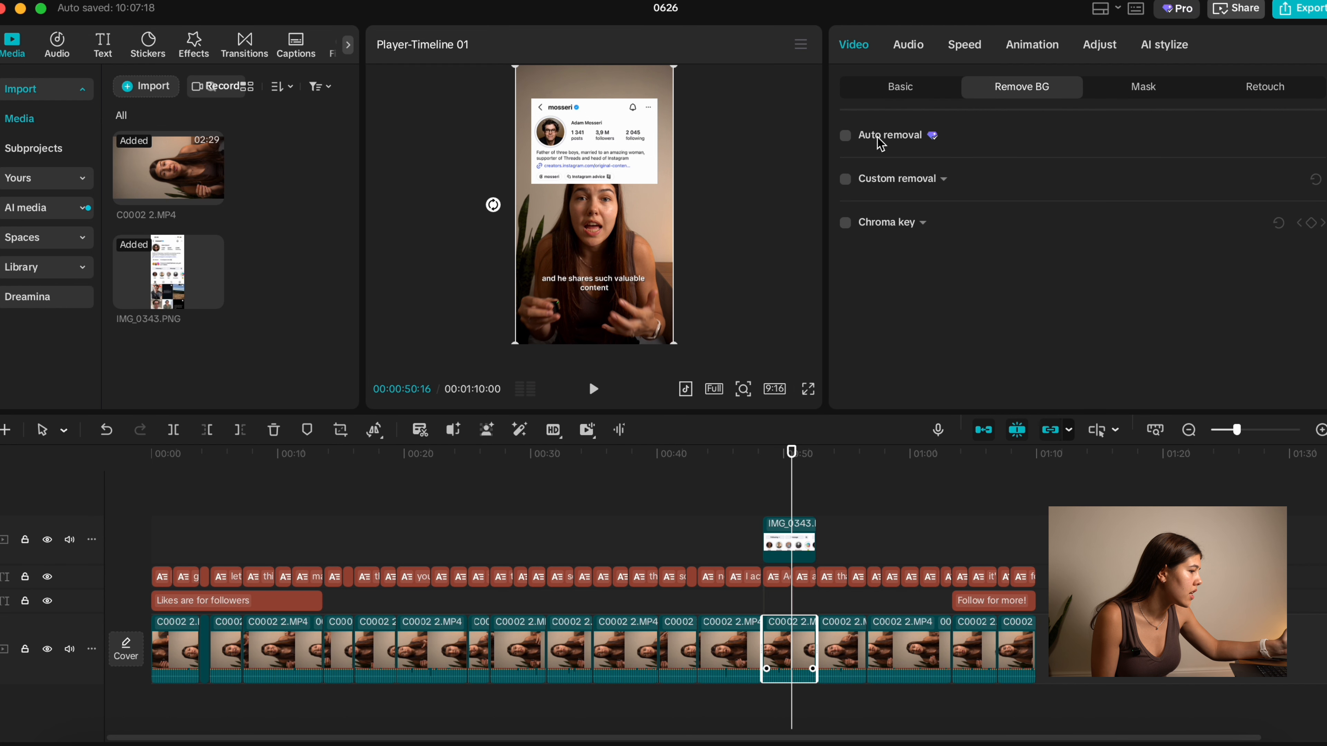
pyautogui.click(850, 143)
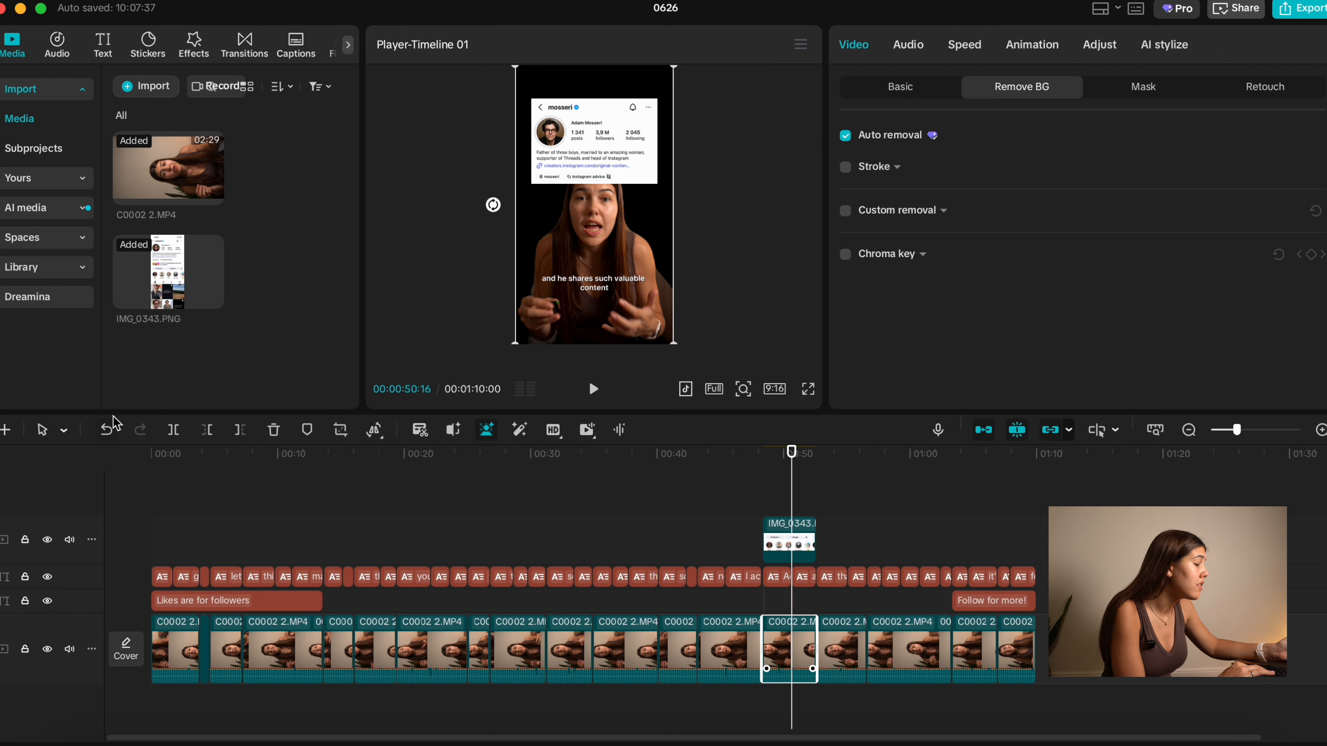
pyautogui.click(106, 430)
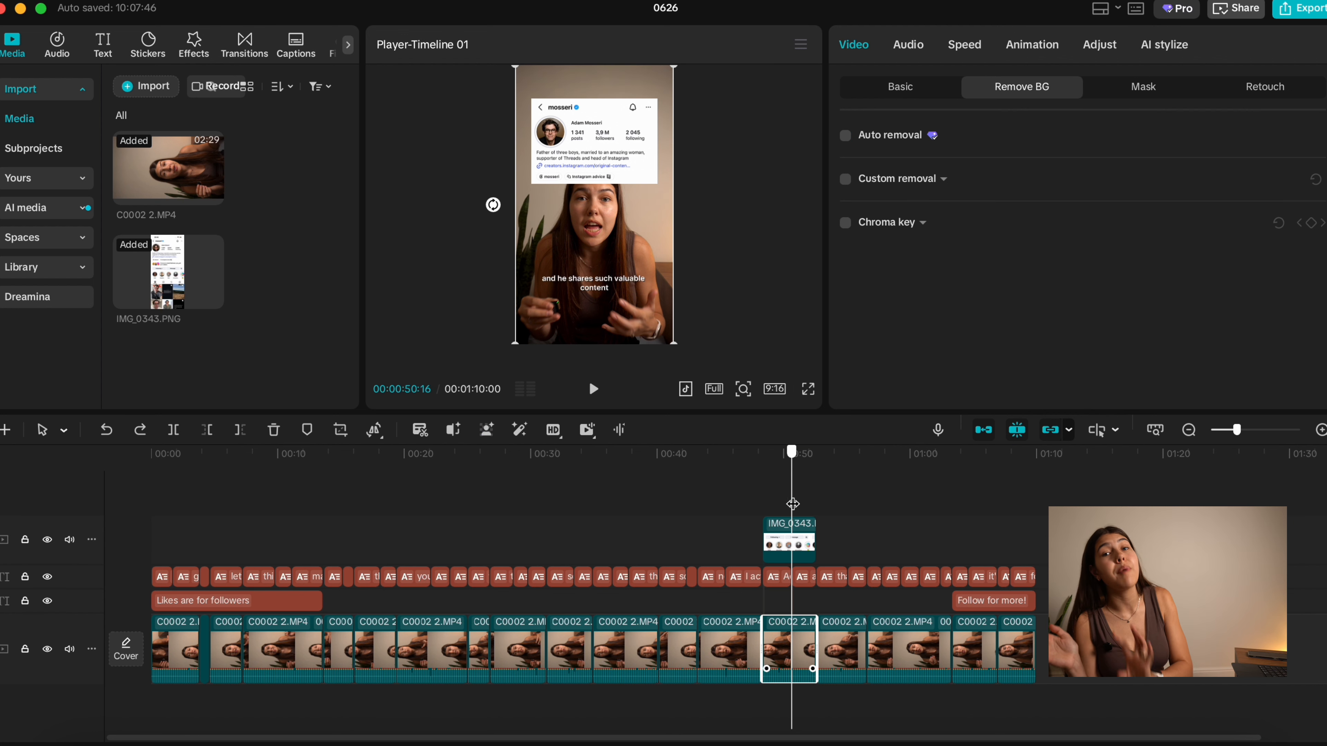
# - Duplicate the main-track clip at 00:00:48:09 and place the copy on a track directly above the screenshot overlay
pyautogui.moveTo(792, 504); pyautogui.dragTo(763, 505)
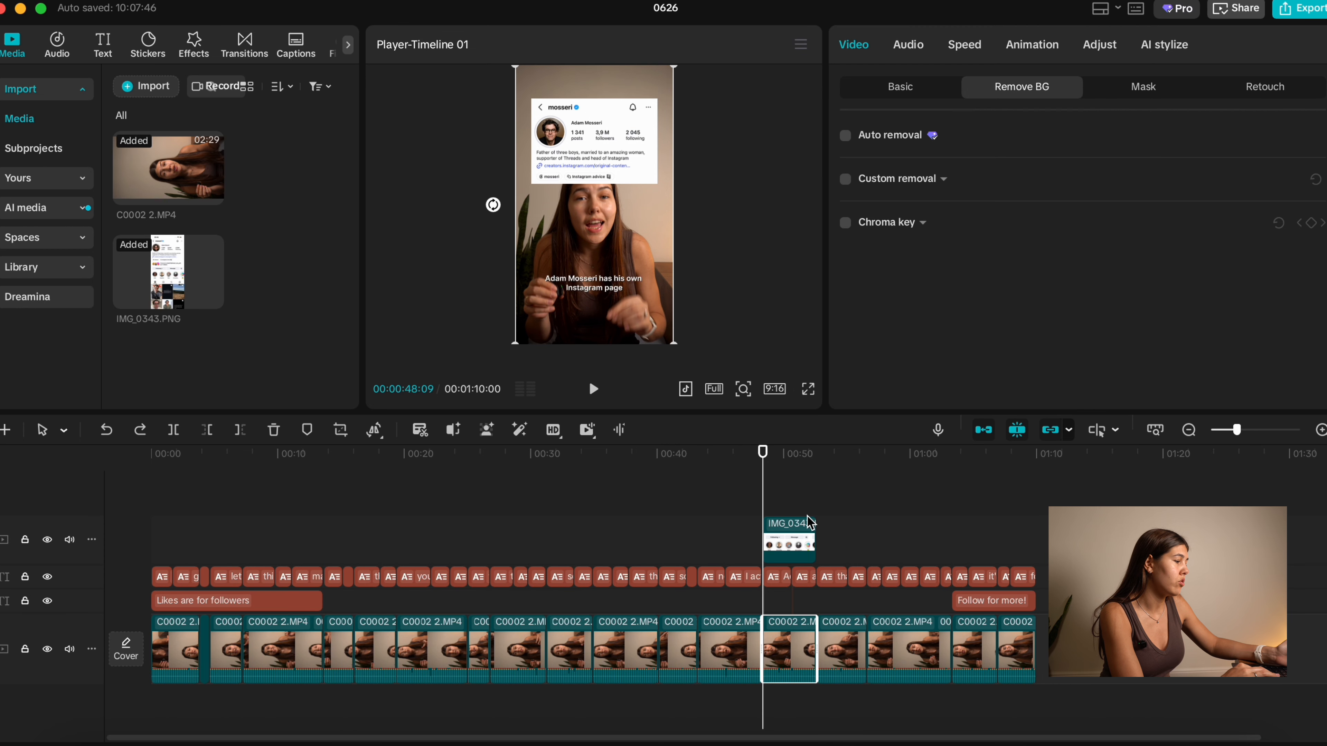
pyautogui.rightClick(796, 553)
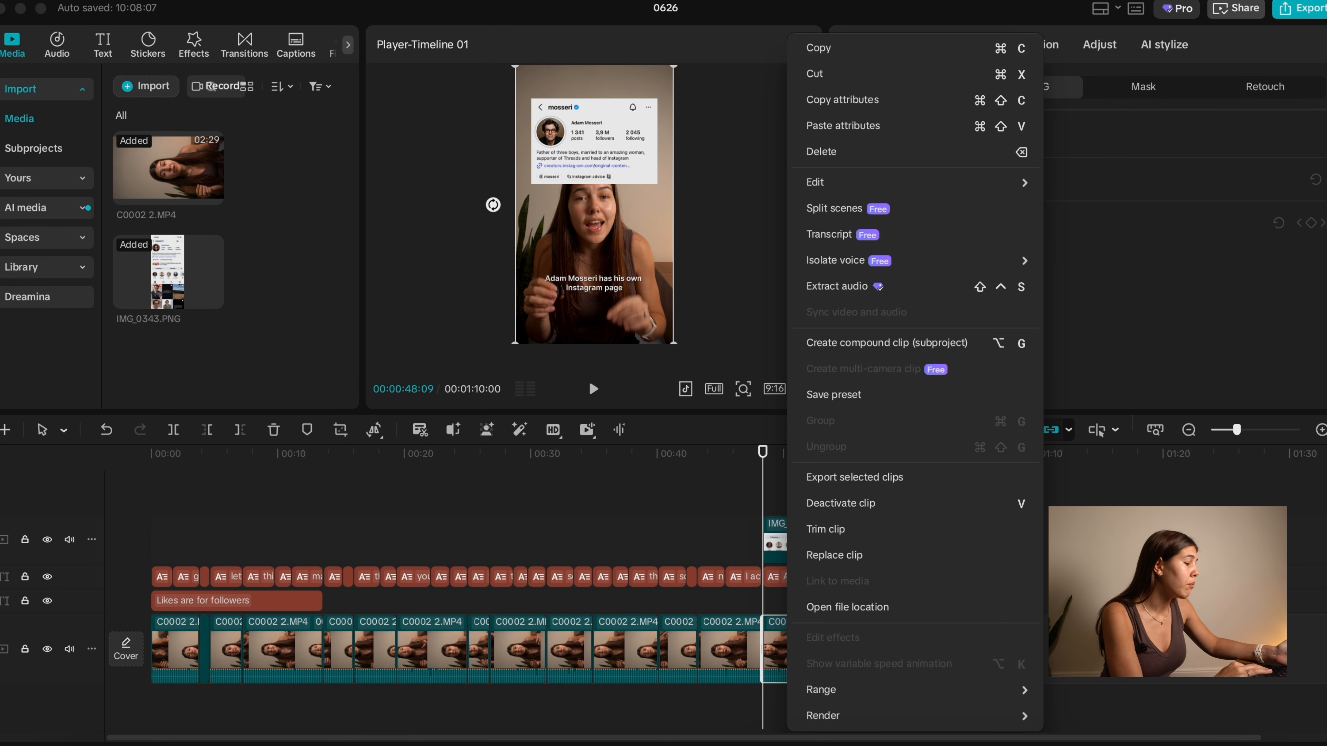
pyautogui.click(913, 52)
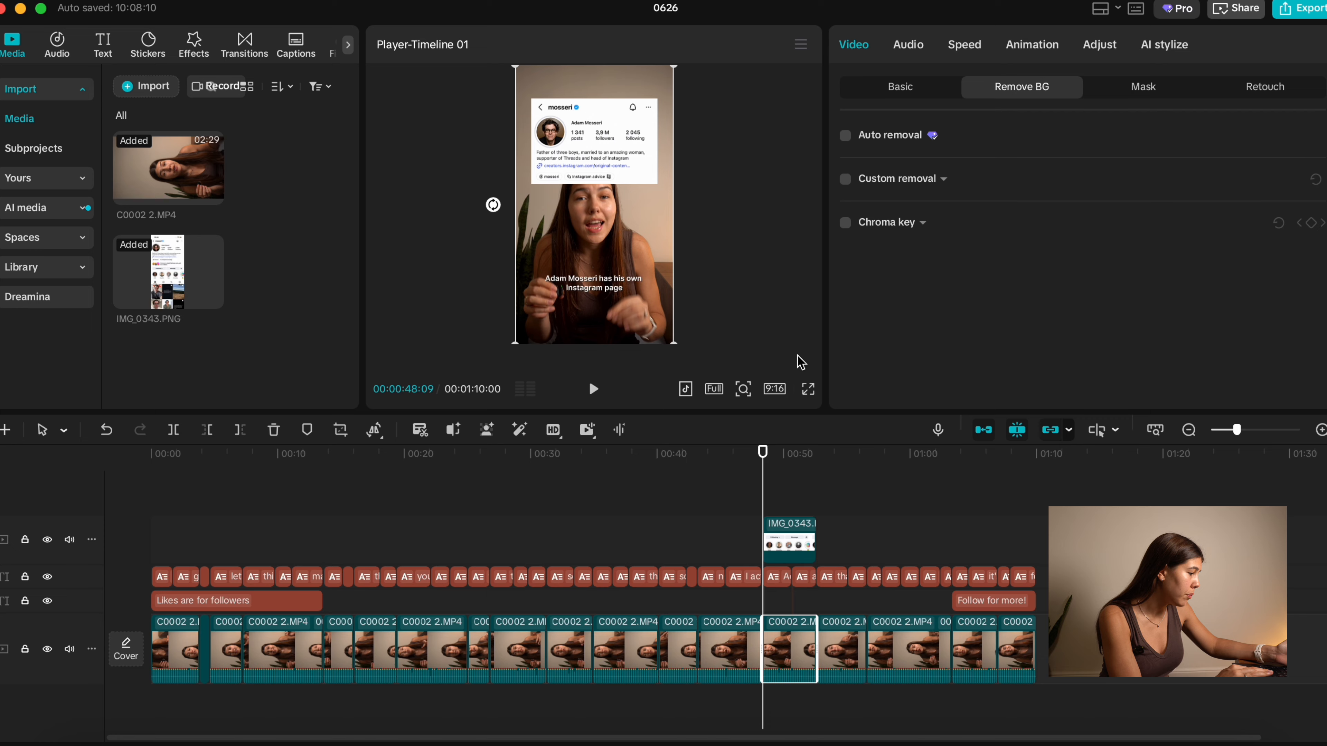
pyautogui.rightClick(771, 473)
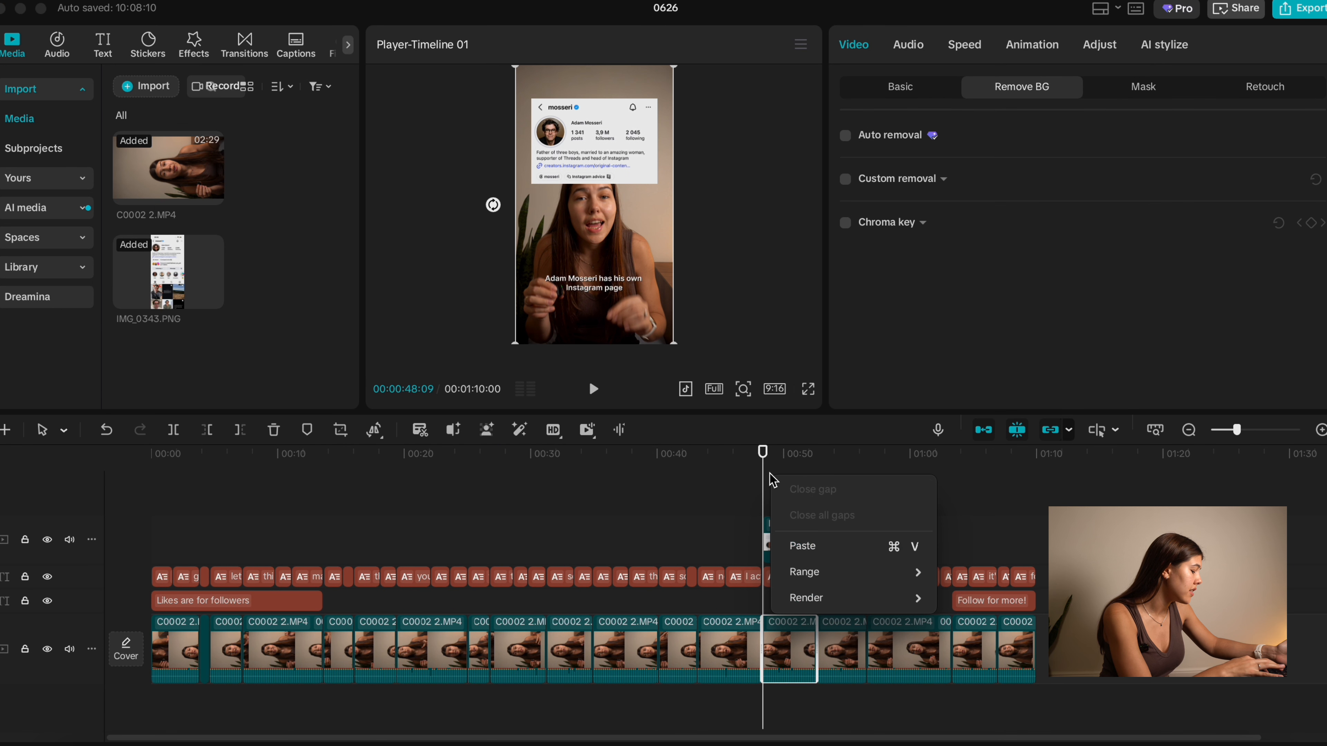
pyautogui.click(842, 554)
pyautogui.moveTo(798, 621); pyautogui.dragTo(795, 517)
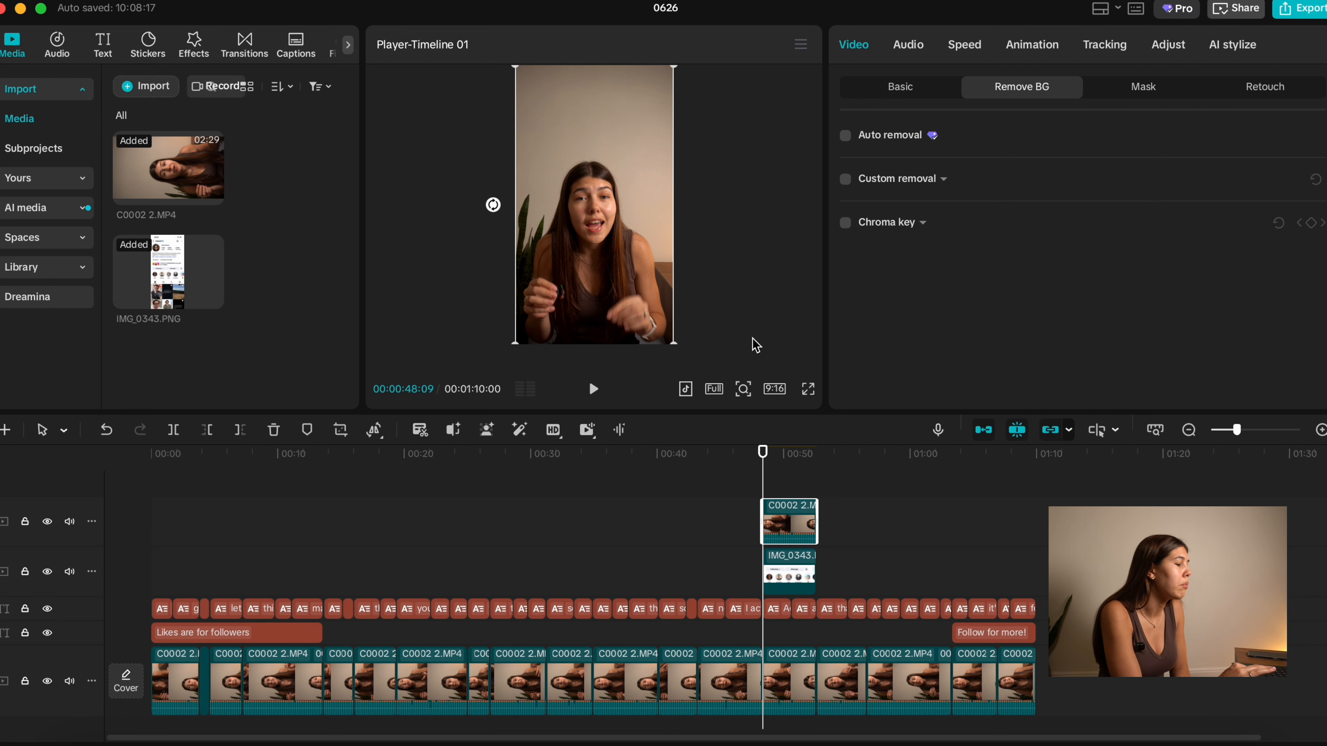
# - Remove the background of the duplicated clip automatically to layer the speaker in front of the screenshot
pyautogui.click(845, 135)
pyautogui.scroll(-1, 784, 575)
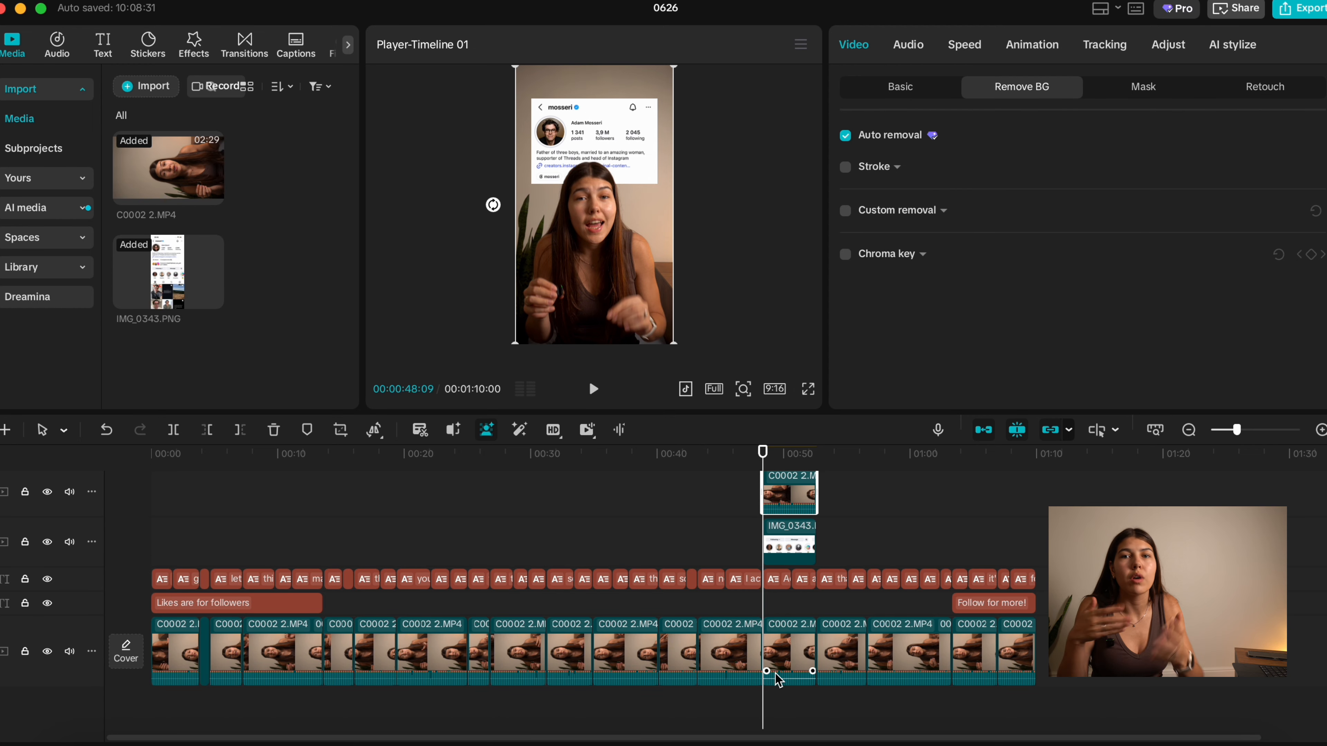
pyautogui.scroll(1, 781, 685)
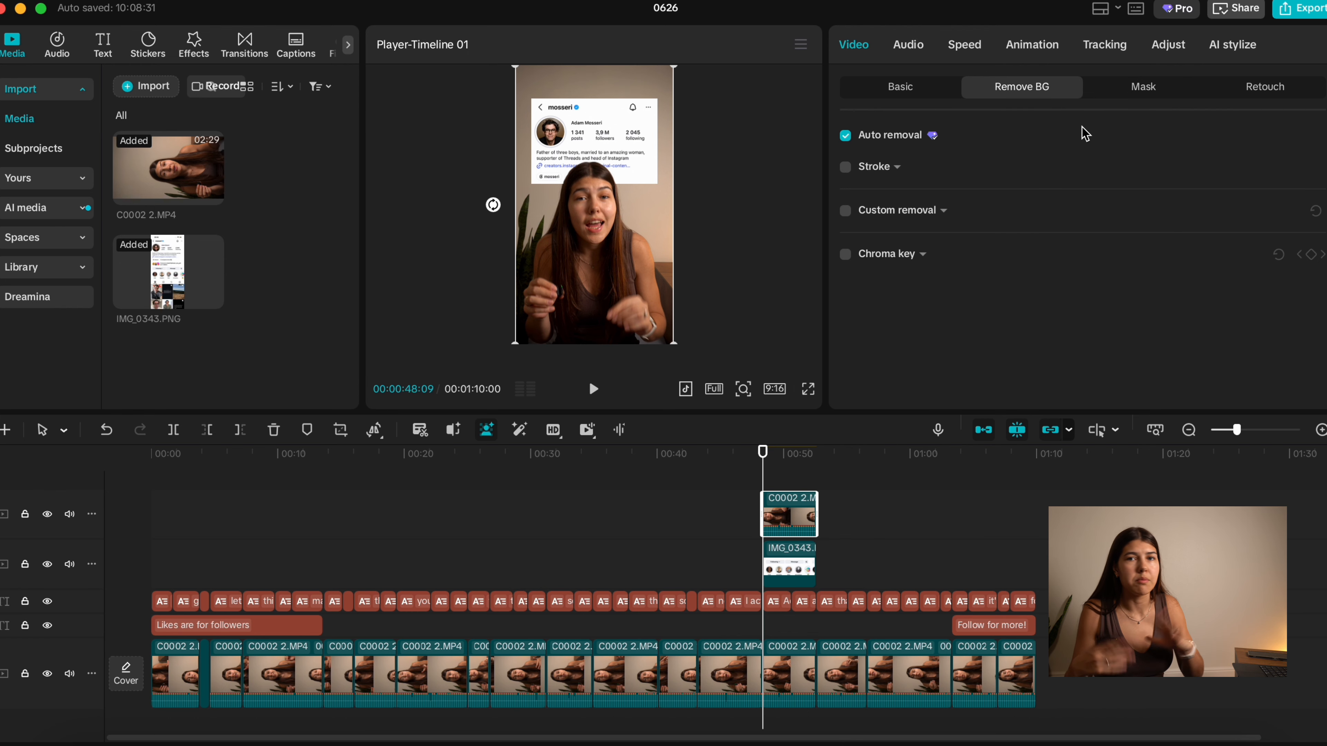
# - Mute the duplicated clip by lowering its volume to -∞ dB
pyautogui.click(908, 58)
pyautogui.moveTo(1114, 184); pyautogui.dragTo(682, 205)
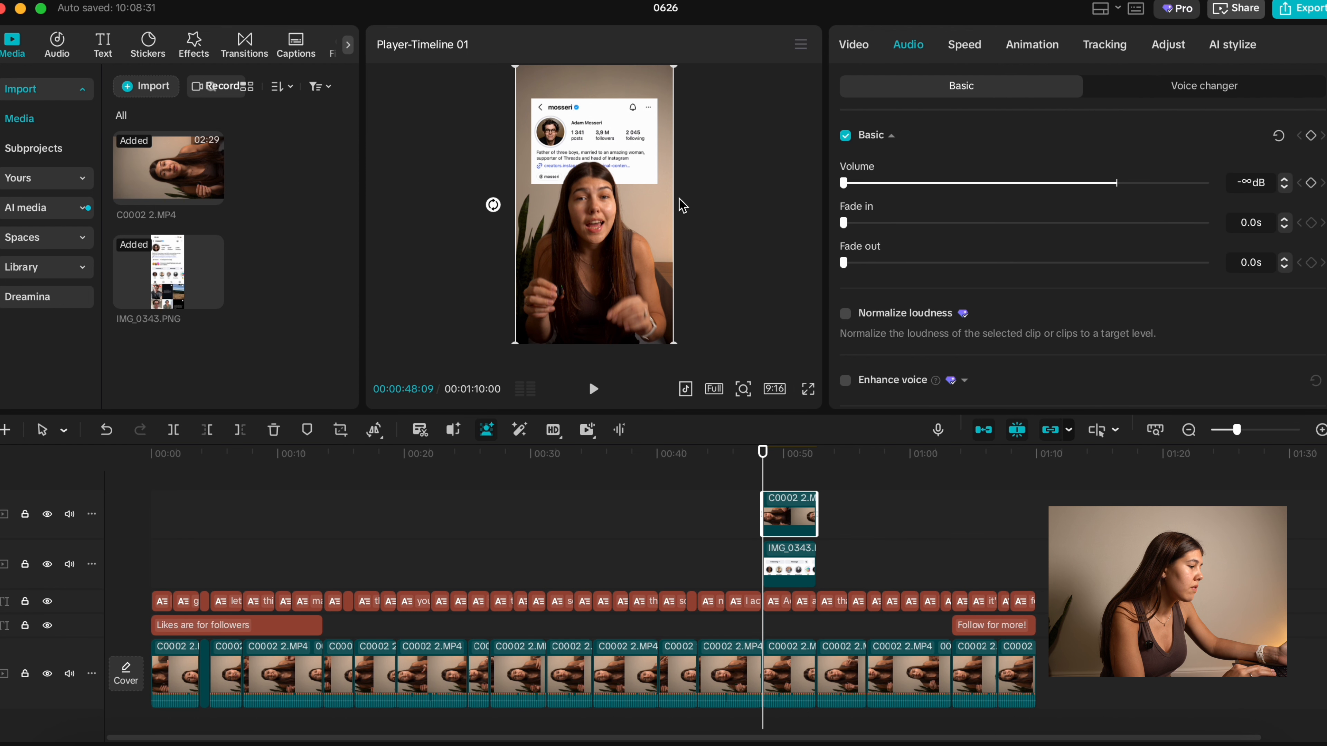
pyautogui.click(782, 308)
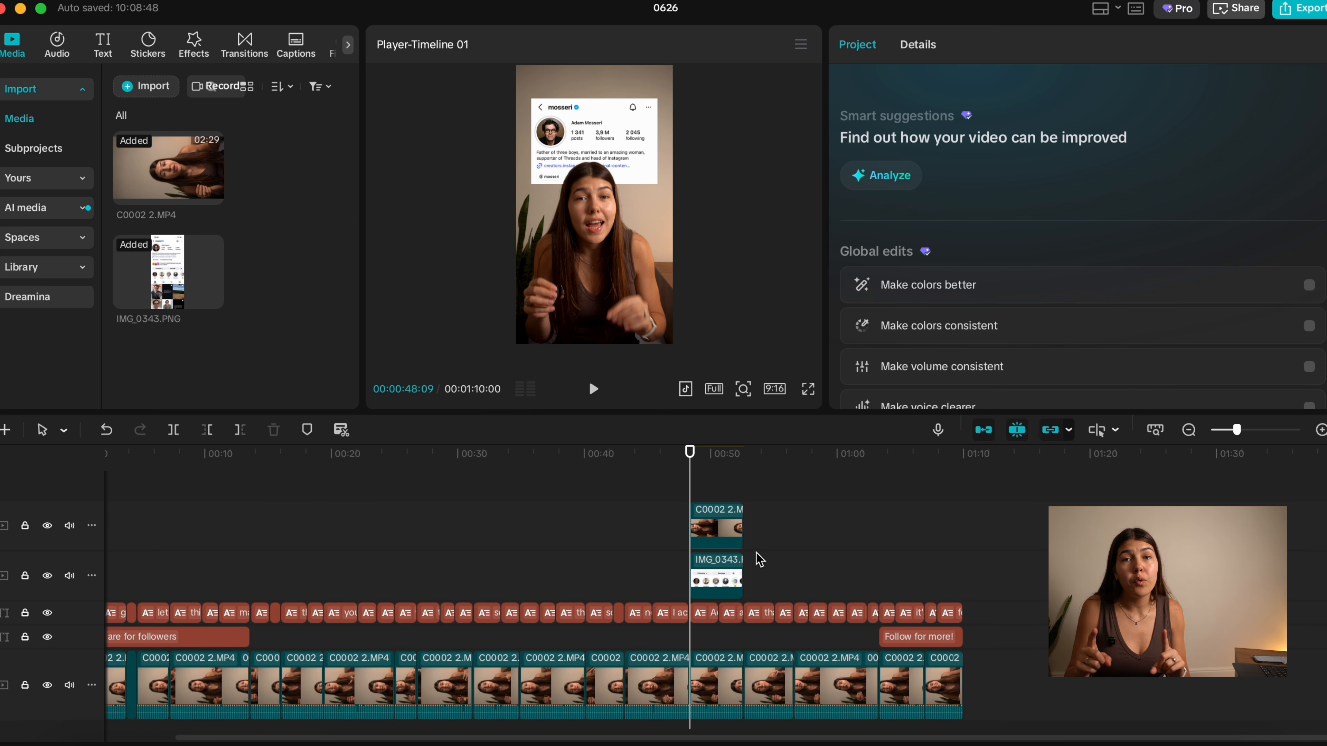
# - Apply the basic Slide Left entrance animation to the profile screenshot overlay
pyautogui.click(717, 577)
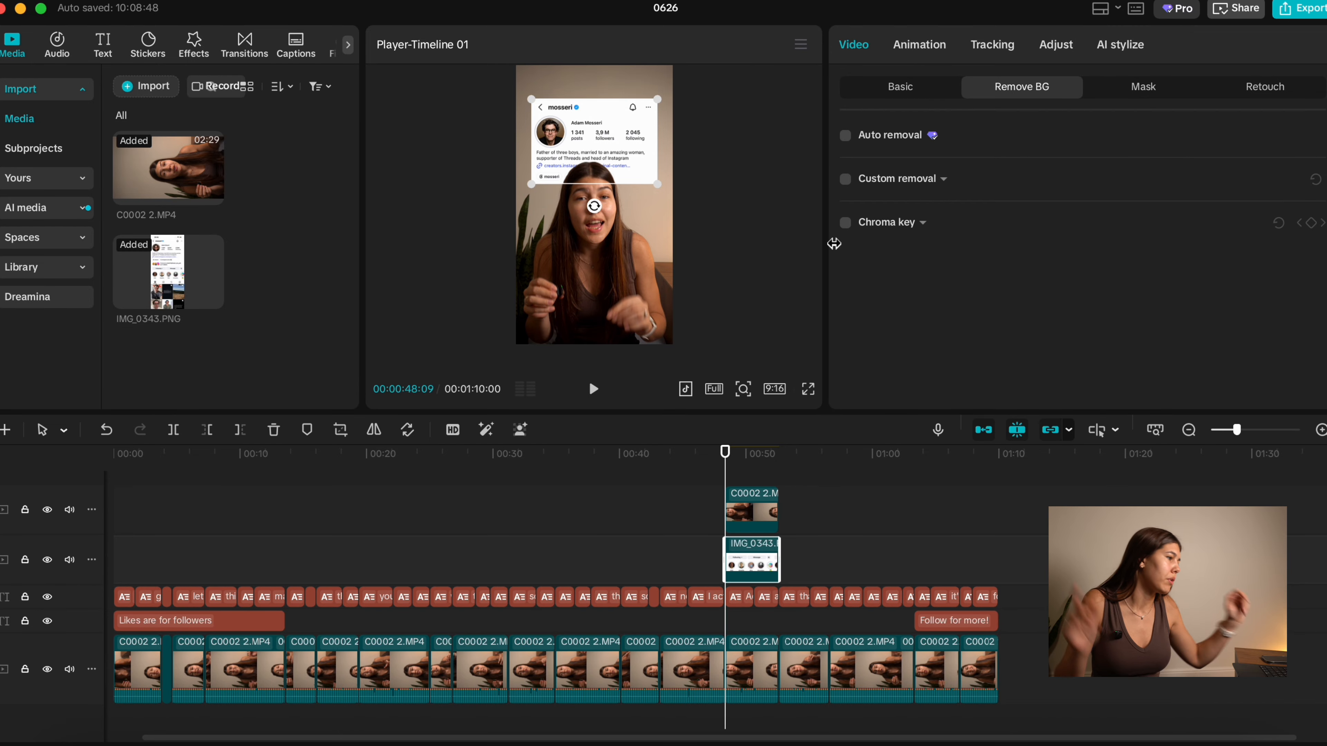
pyautogui.click(850, 538)
pyautogui.click(754, 570)
pyautogui.click(923, 45)
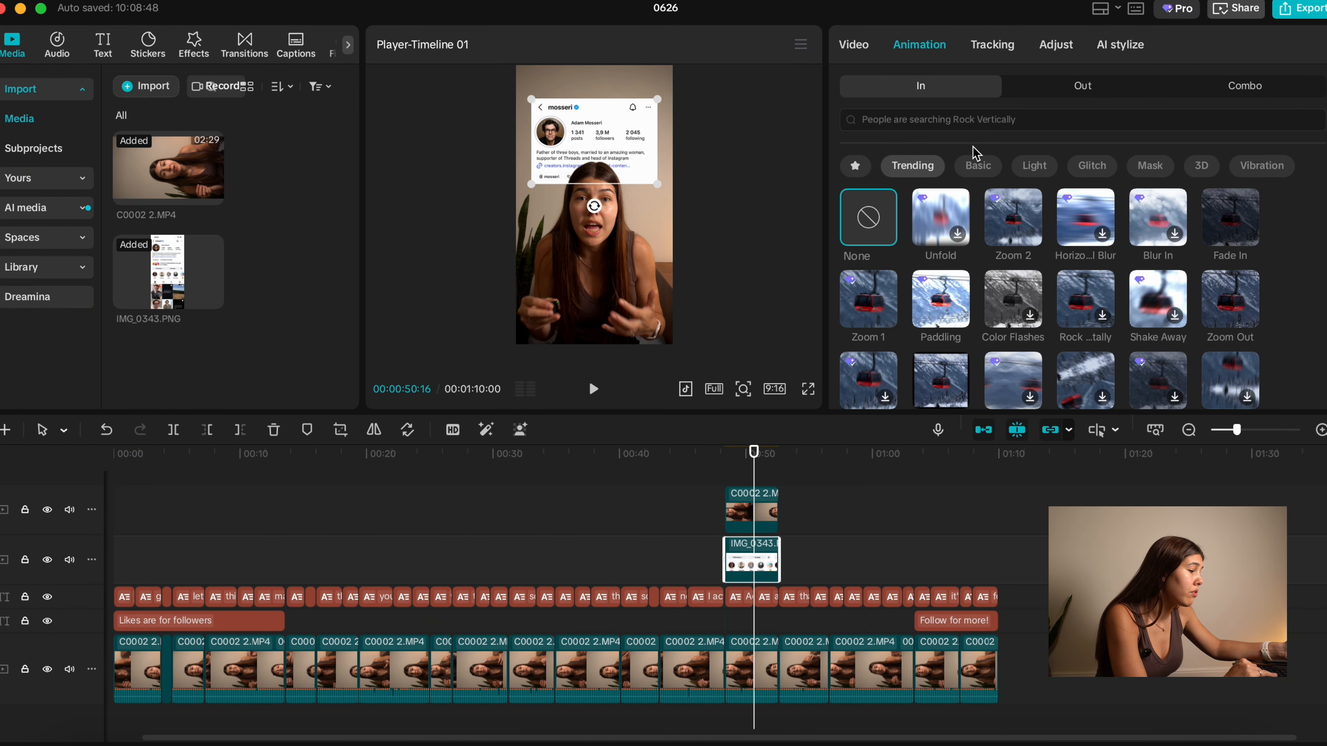
pyautogui.click(989, 168)
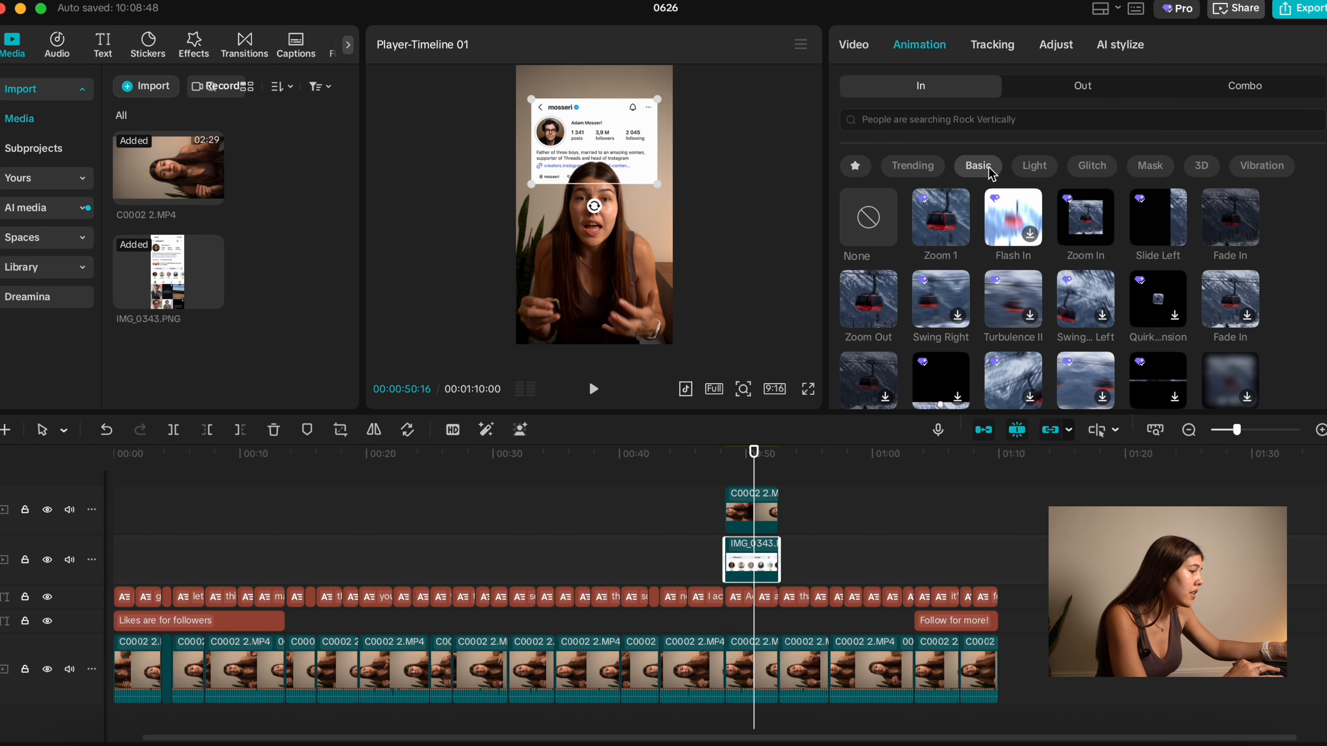
pyautogui.click(1158, 230)
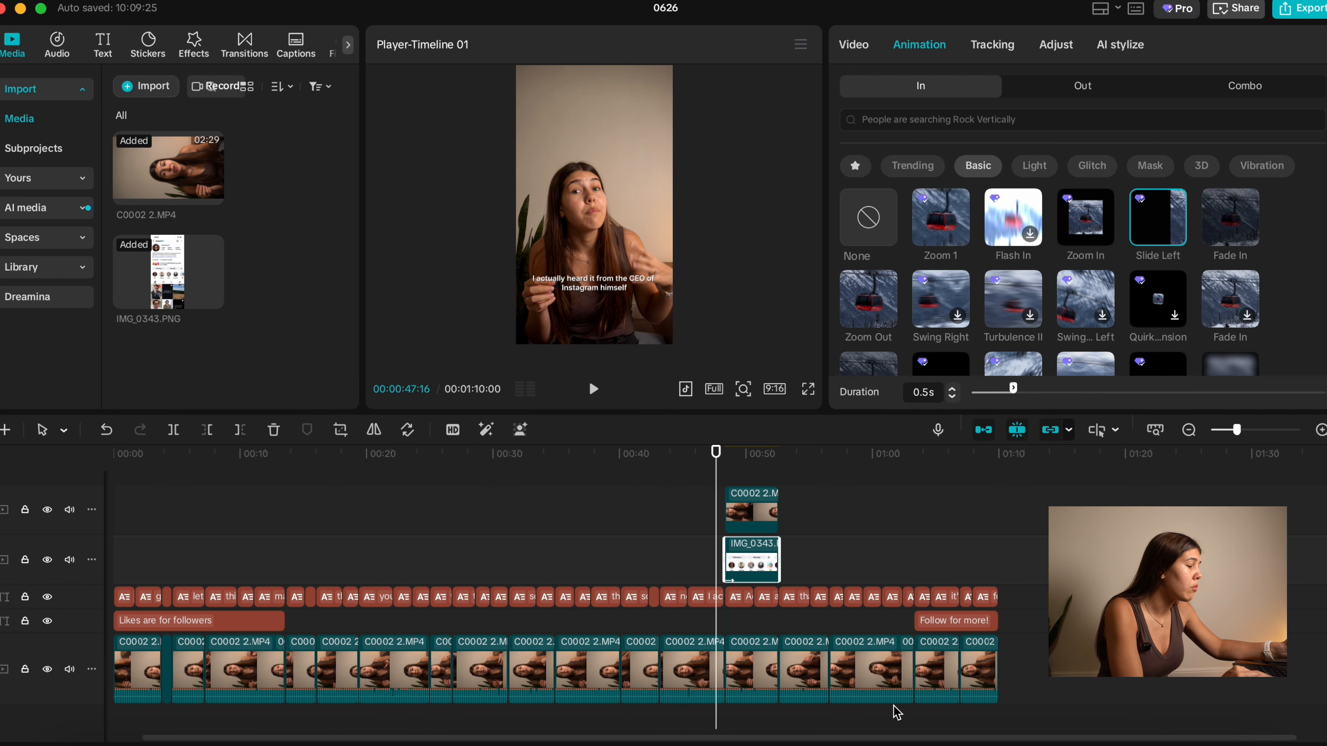
# - Apply the favorited Stamp Down caption animation to all the auto captions on the timeline
pyautogui.scroll(-1, 903, 593)
pyautogui.moveTo(1028, 581); pyautogui.dragTo(131, 574)
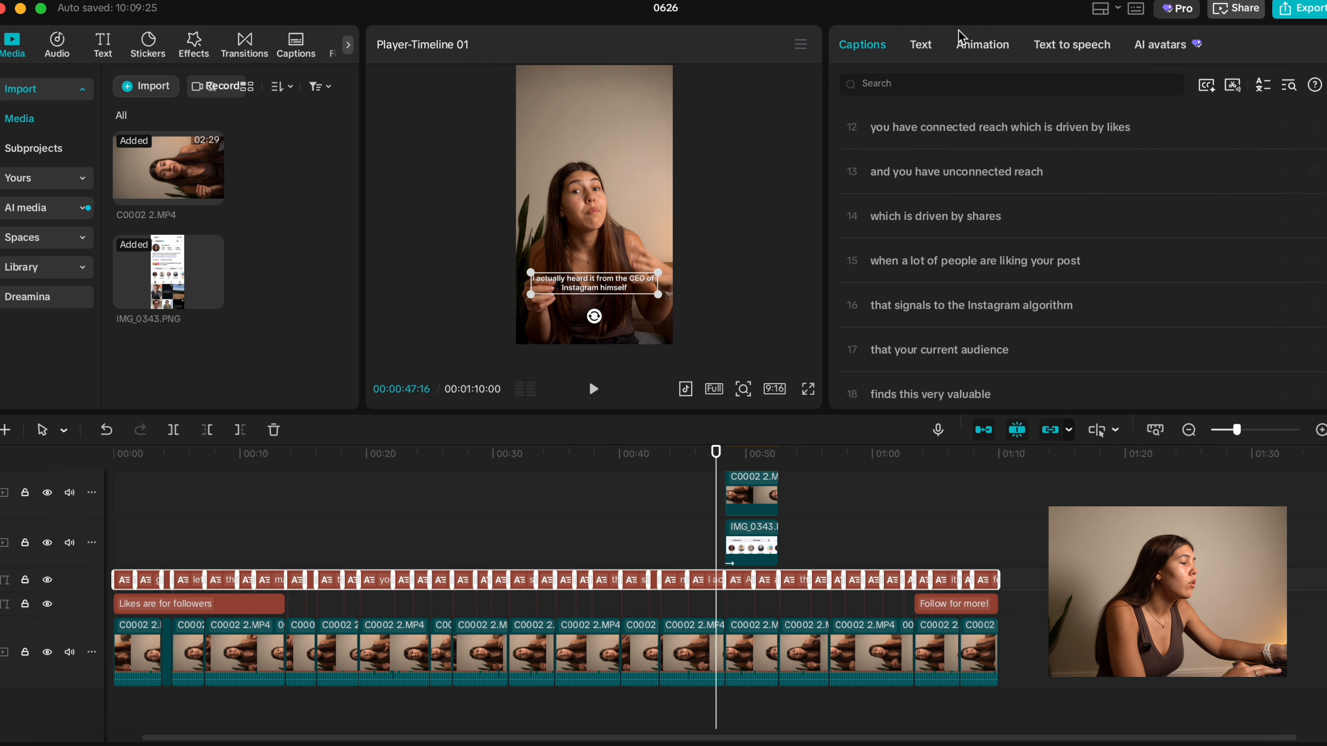
pyautogui.click(995, 47)
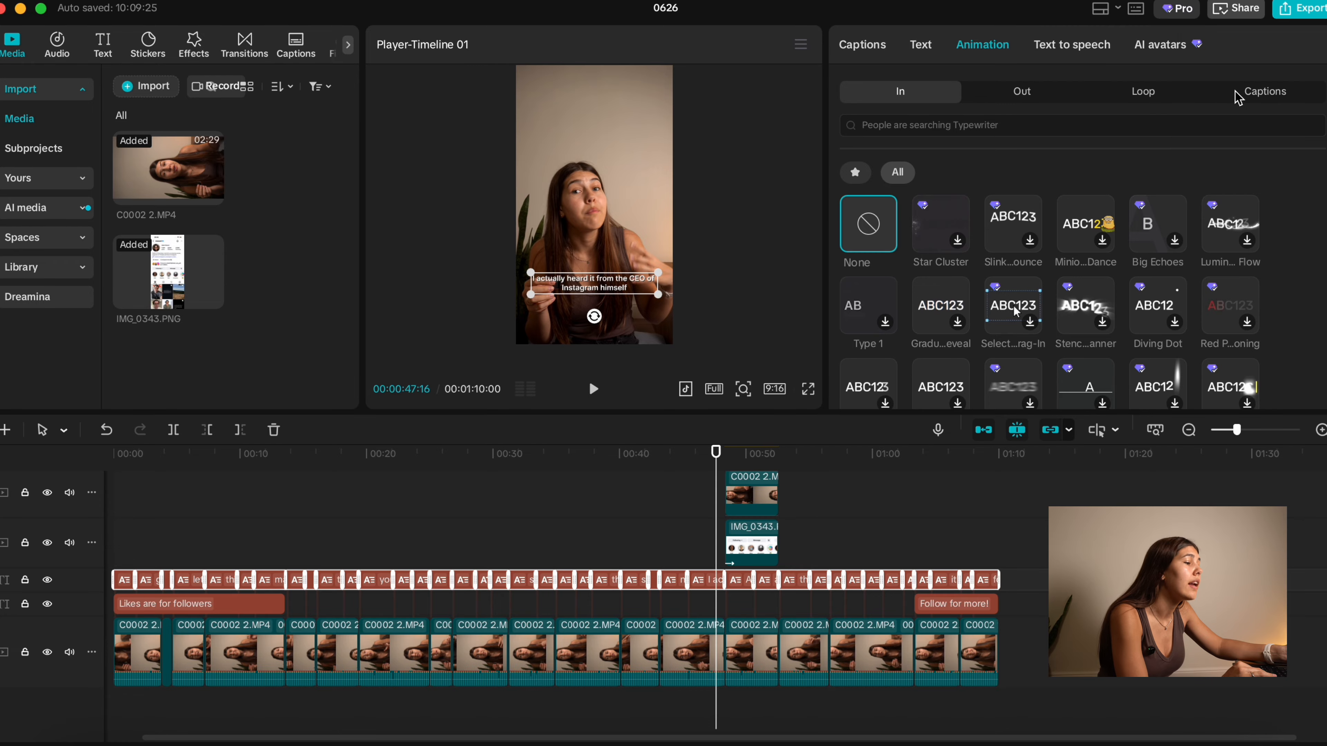
pyautogui.click(1251, 101)
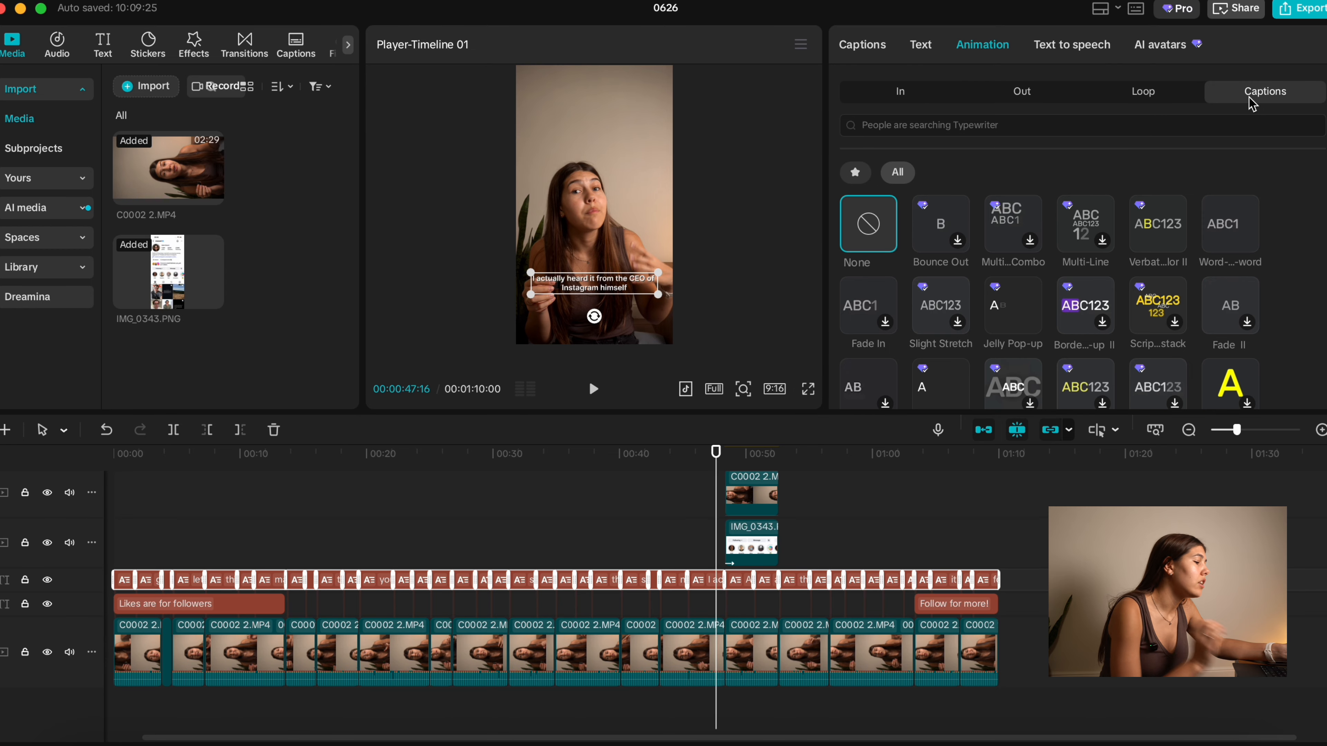
pyautogui.click(865, 176)
pyautogui.click(957, 224)
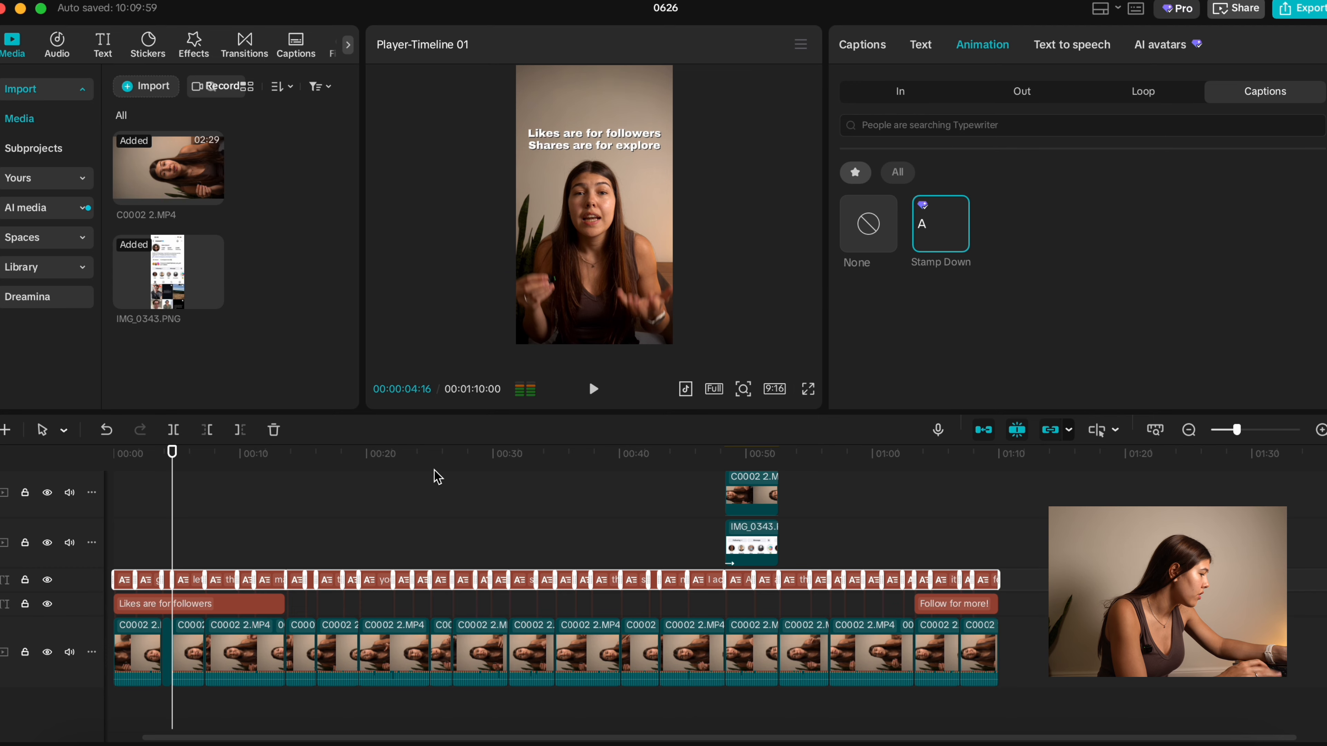
# - Play the opening seconds of the video to check the caption animation, and deselect the captions
pyautogui.moveTo(406, 458); pyautogui.dragTo(151, 453)
pyautogui.press('space')
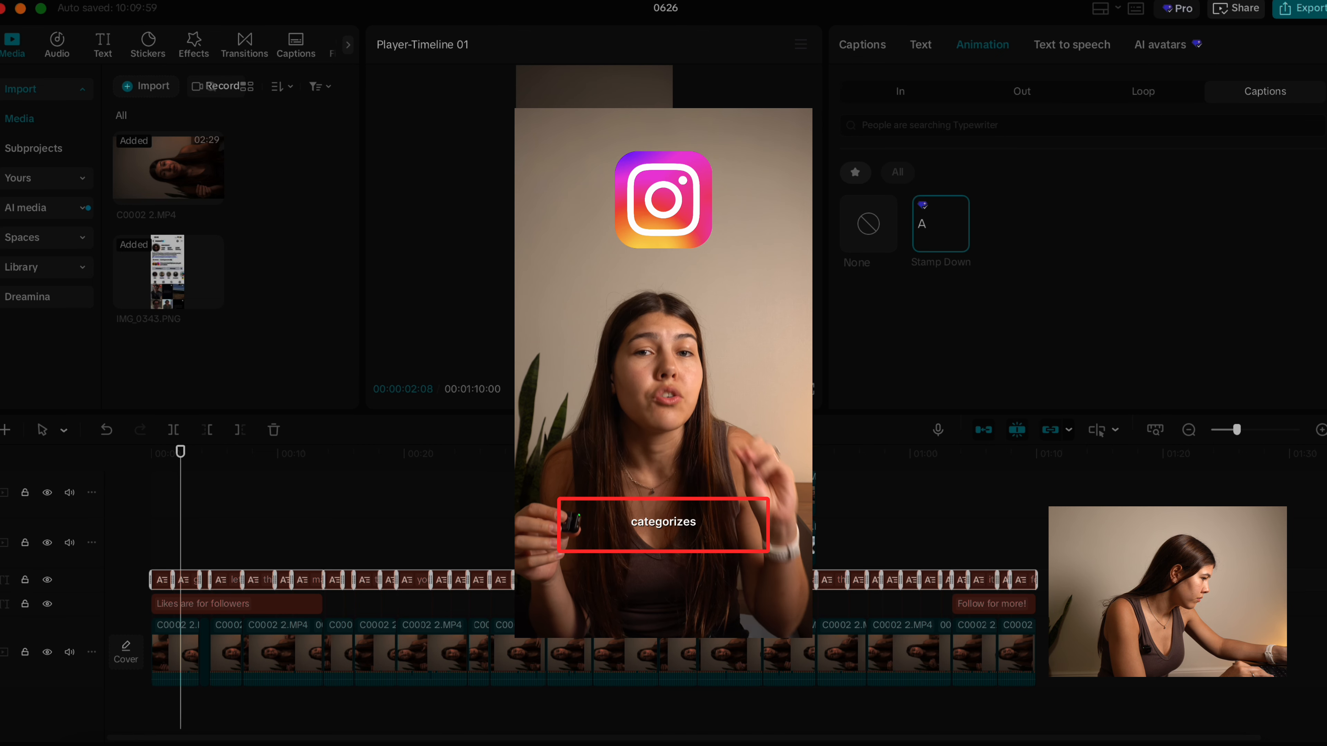
pyautogui.press('space')
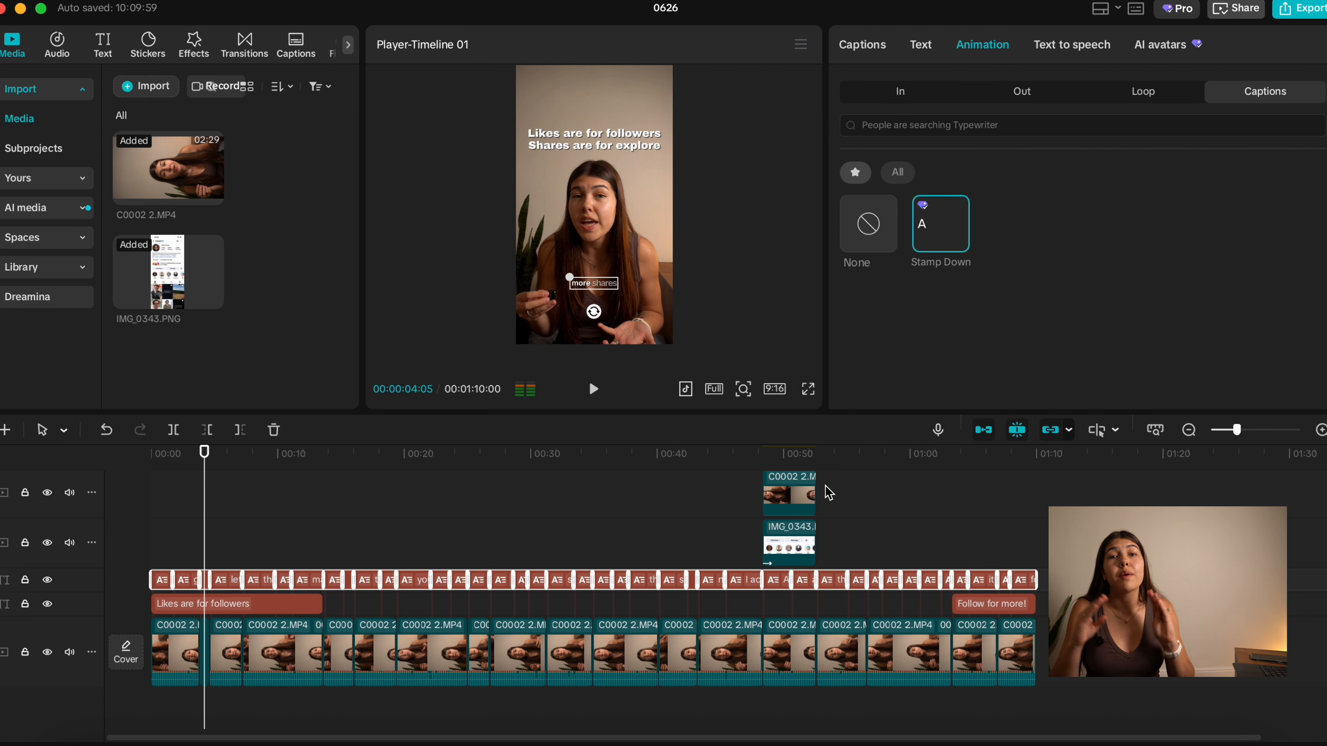
pyautogui.scroll(1, 824, 524)
pyautogui.scroll(-1, 824, 524)
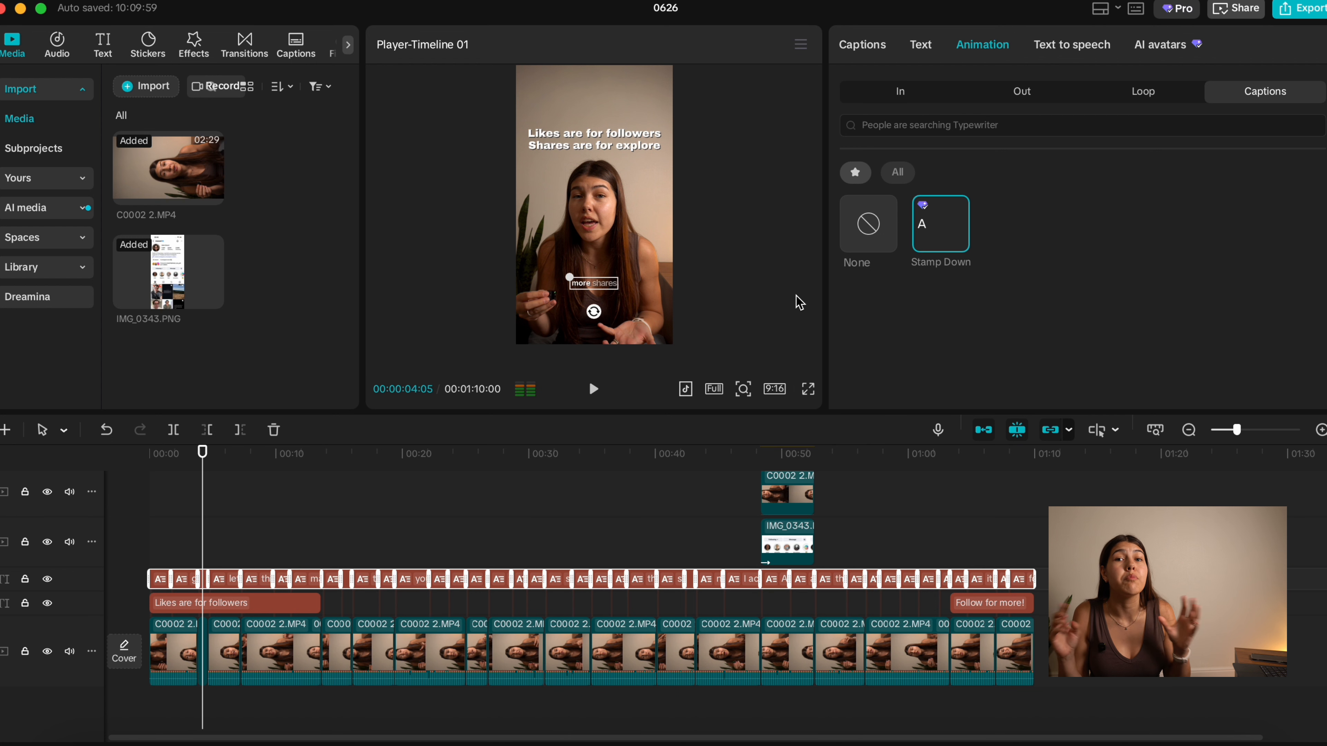
pyautogui.click(779, 303)
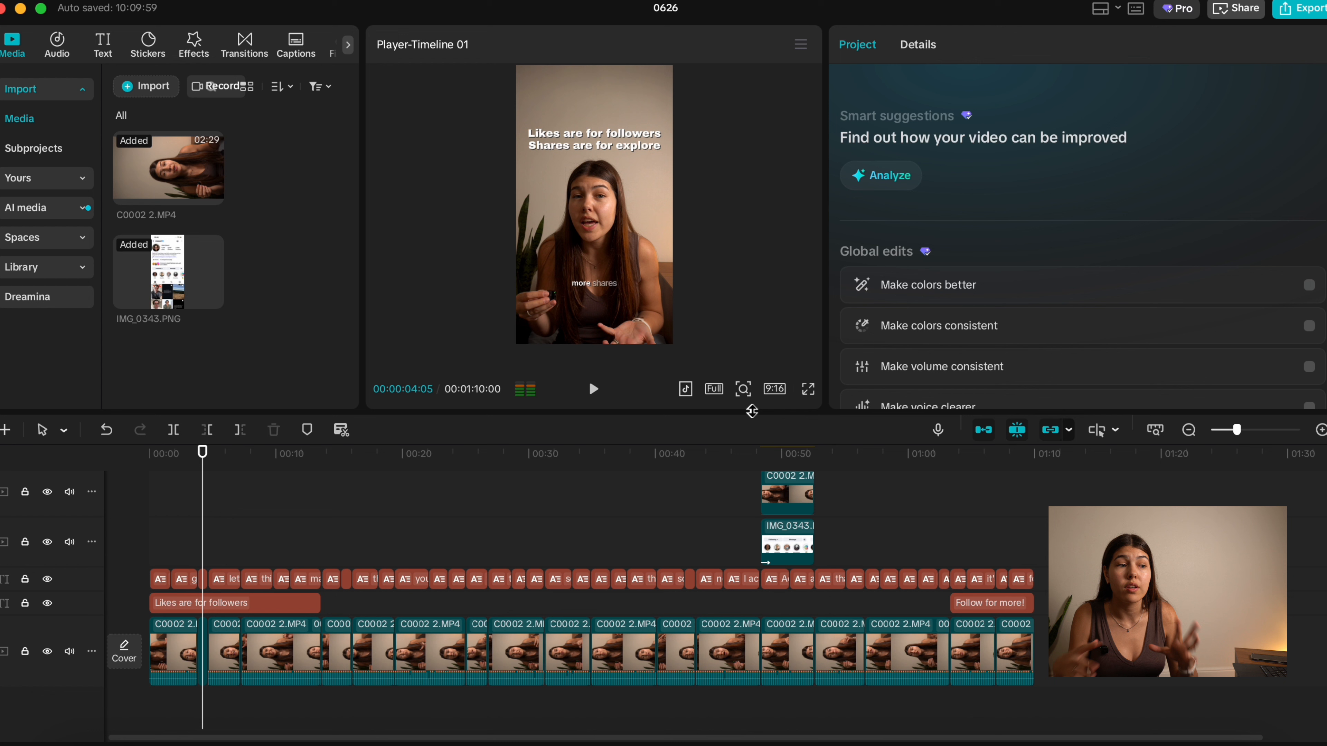
# - Position the playhead at 00:00:48:15, partway through the profile screenshot's slide-in
pyautogui.moveTo(200, 470); pyautogui.dragTo(766, 459)
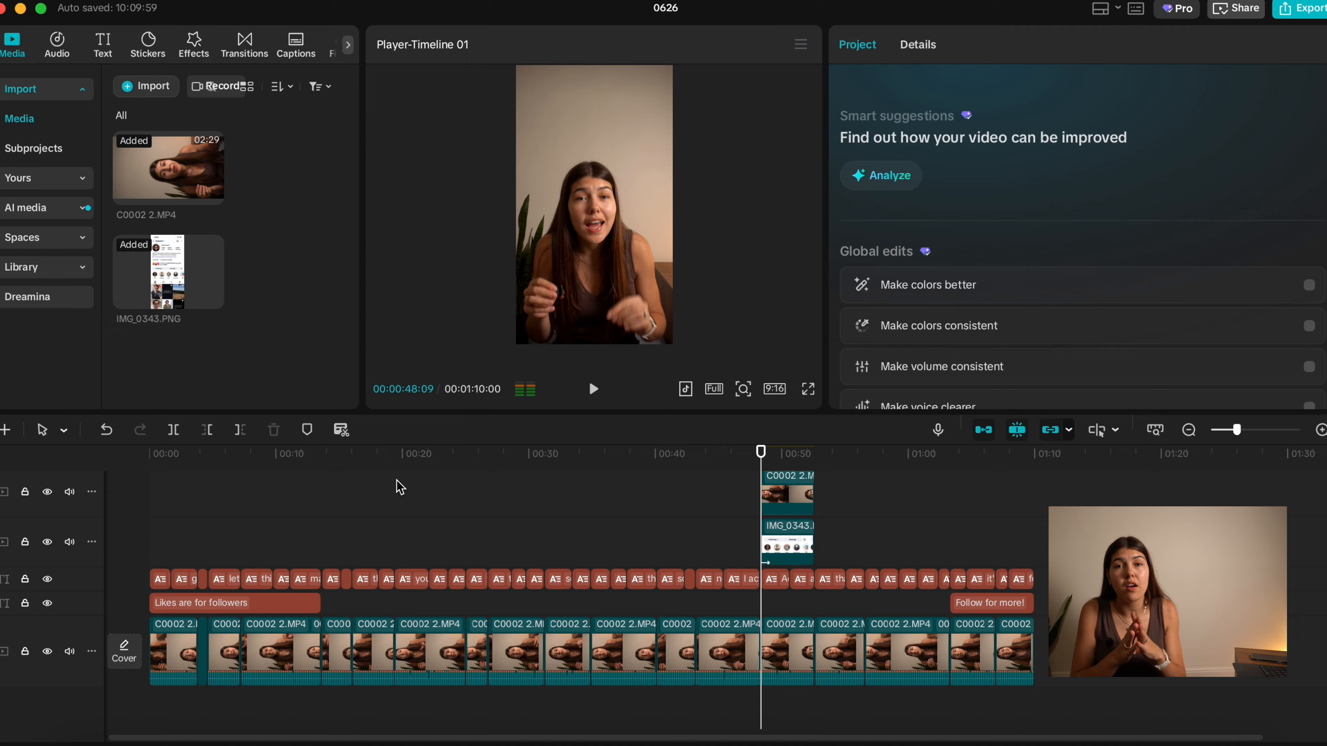
pyautogui.press('Right')
pyautogui.press('Right')
pyautogui.press('Right')
pyautogui.press('Right')
pyautogui.press('Right')
pyautogui.press('Right')
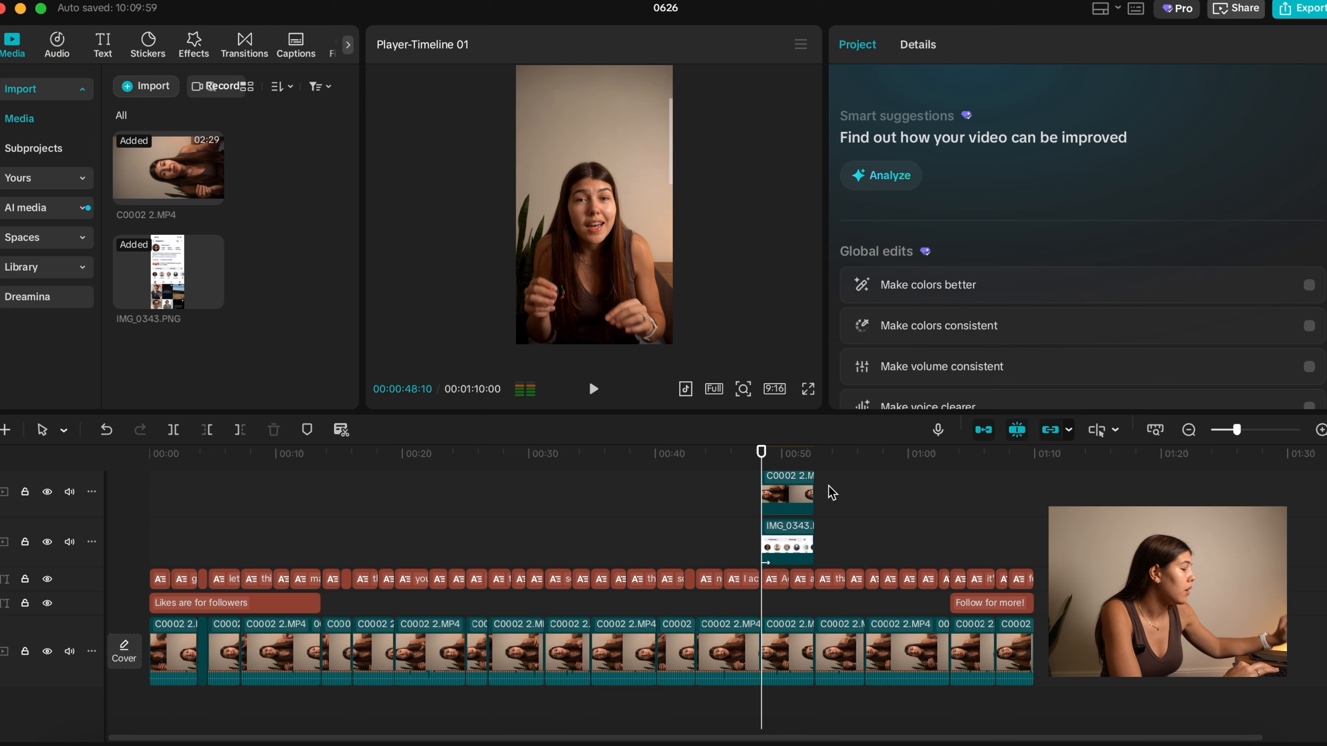
pyautogui.press('Right')
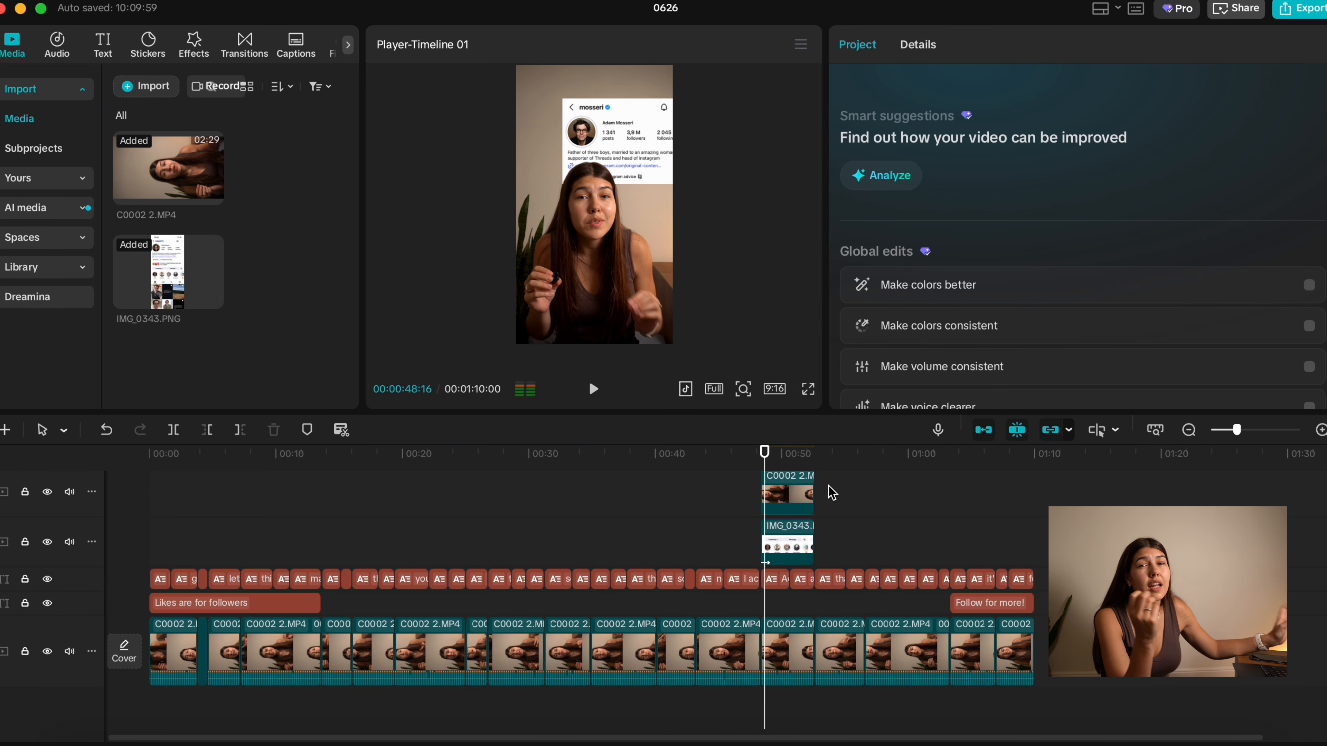
pyautogui.press('Left')
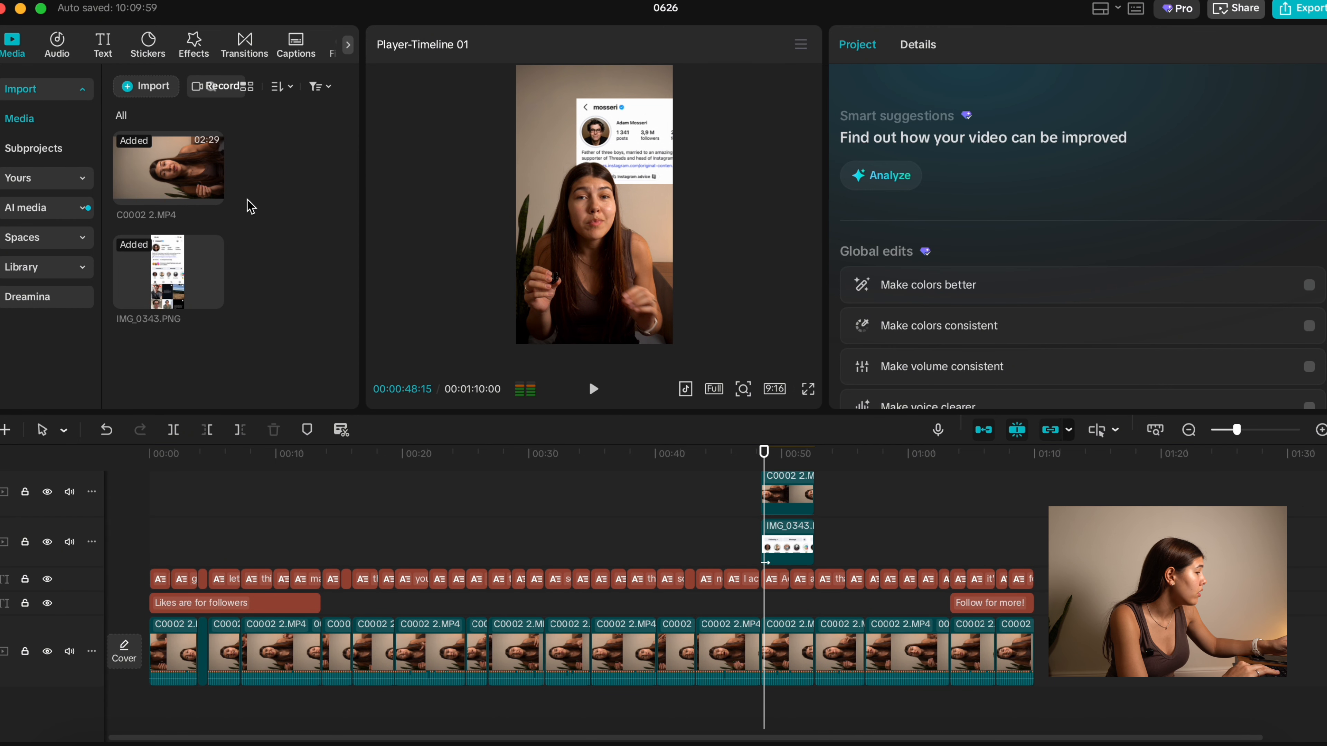
# - Search the sound effects for "click" and add Mouse click sound to the timeline at the playhead
pyautogui.click(58, 54)
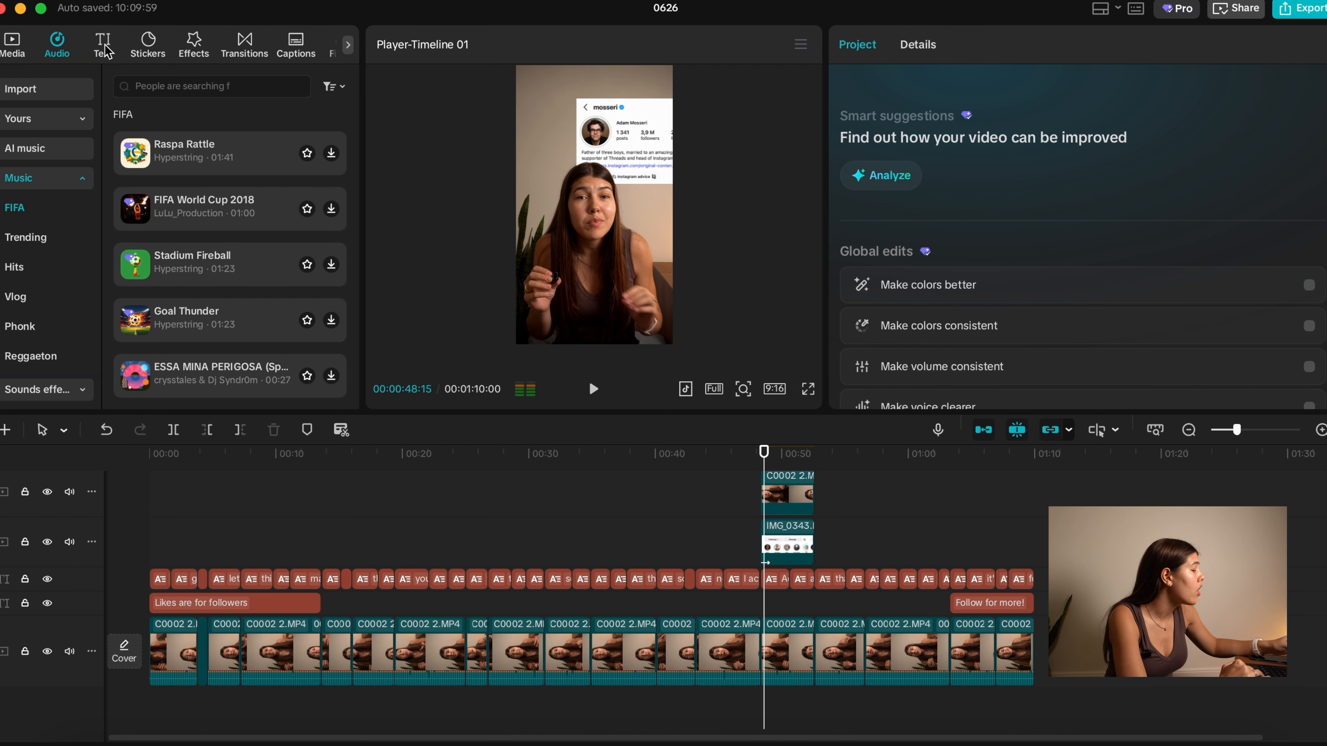
pyautogui.scroll(-5, 81, 350)
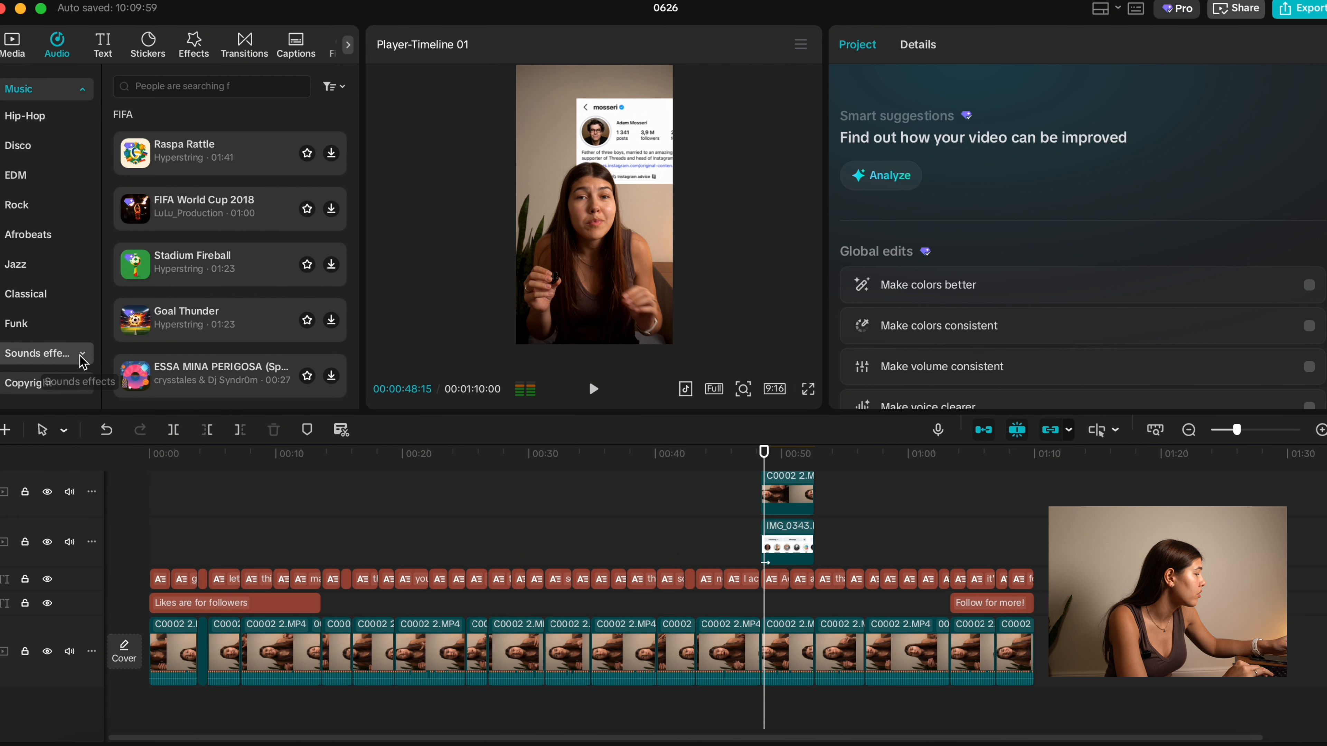
pyautogui.click(83, 360)
pyautogui.click(206, 86)
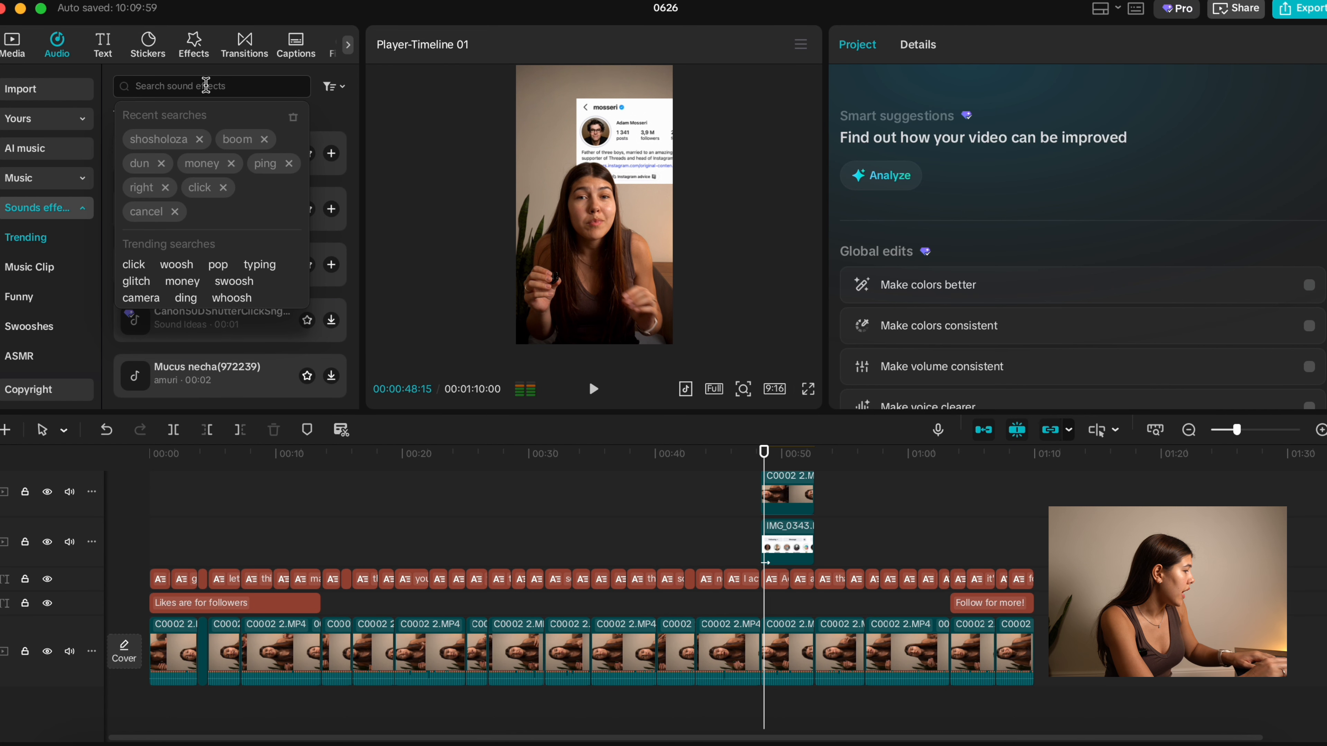
pyautogui.write('click')
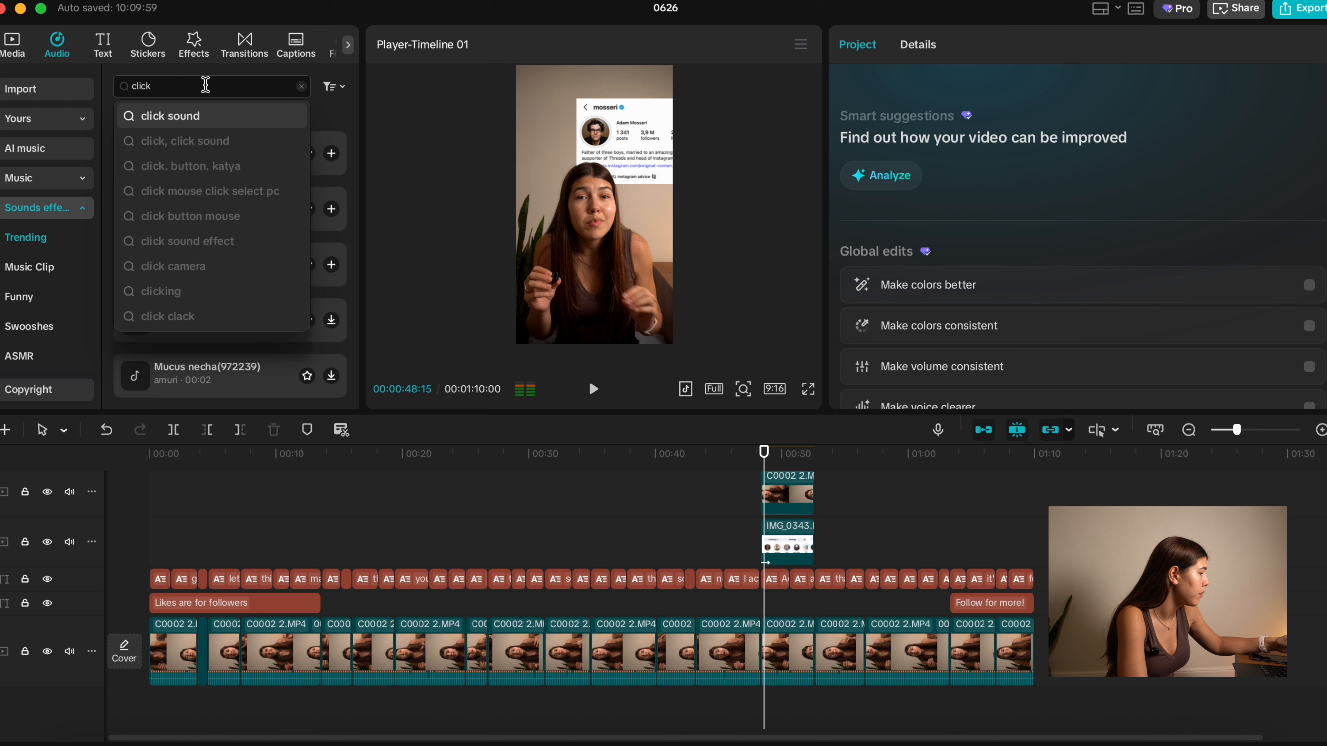
pyautogui.press('Return')
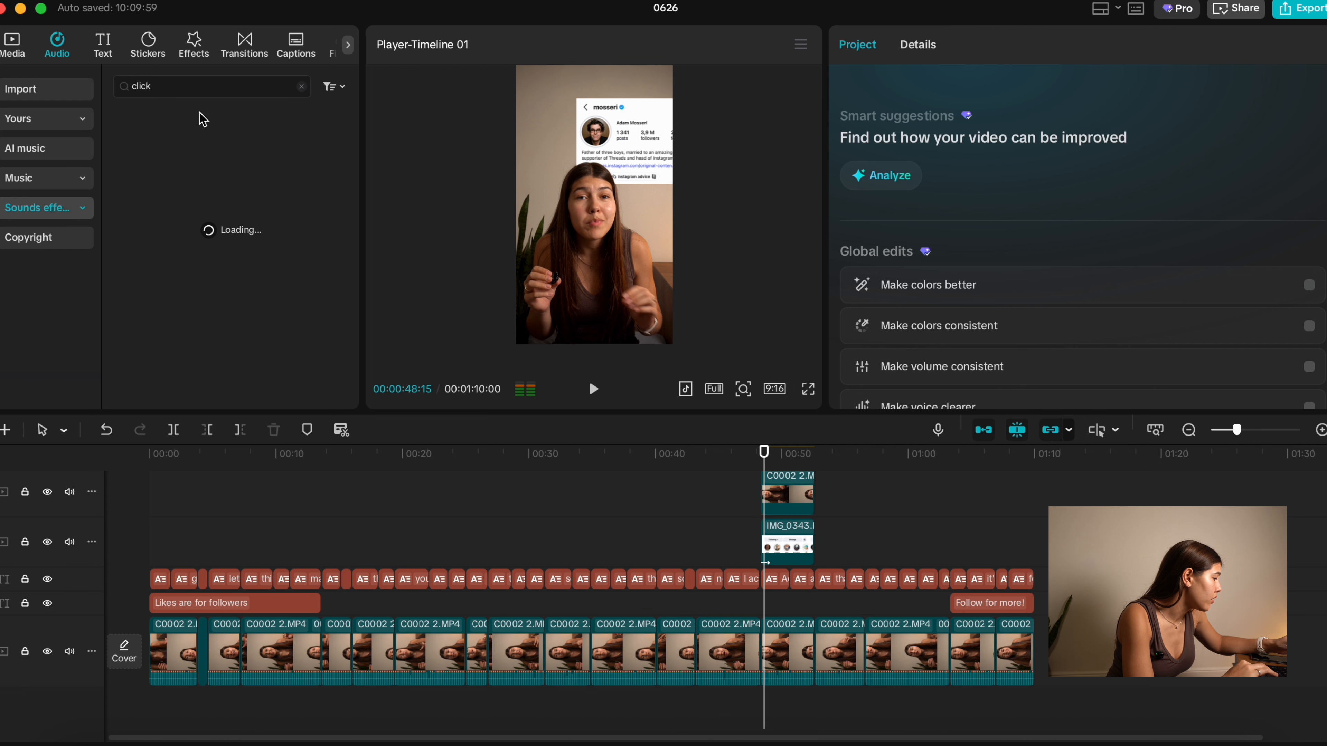
pyautogui.click(230, 189)
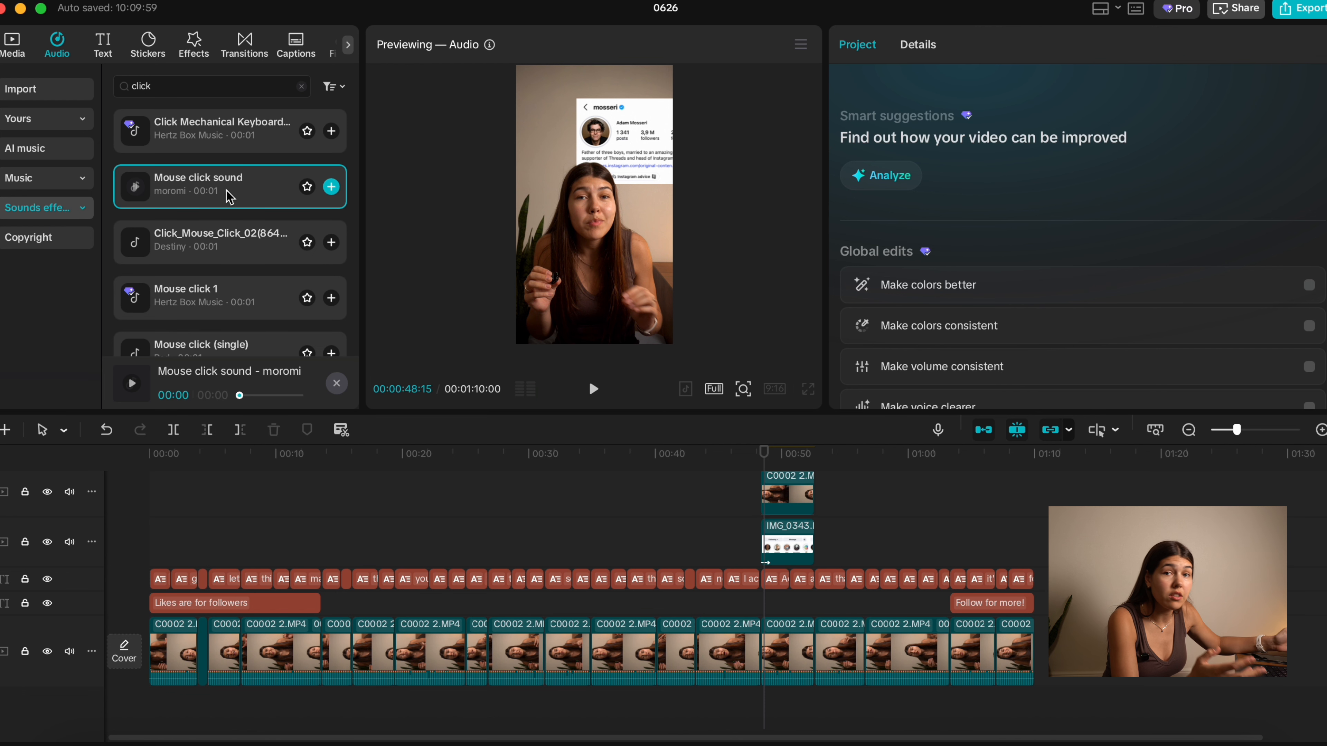
pyautogui.click(332, 187)
# - Lower the volume of the mouse click sound effect to -1.1 dB
pyautogui.scroll(3, 907, 622)
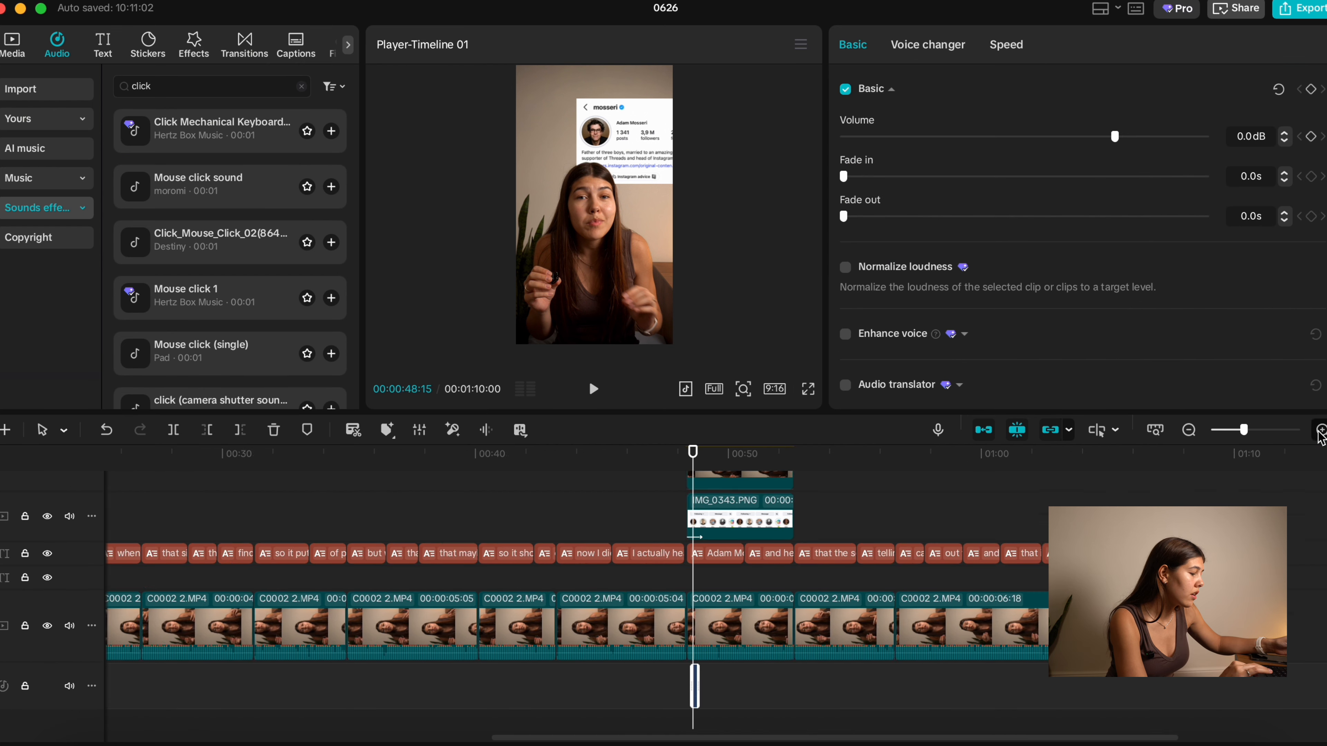
pyautogui.scroll(3, 907, 622)
pyautogui.scroll(-2, 906, 622)
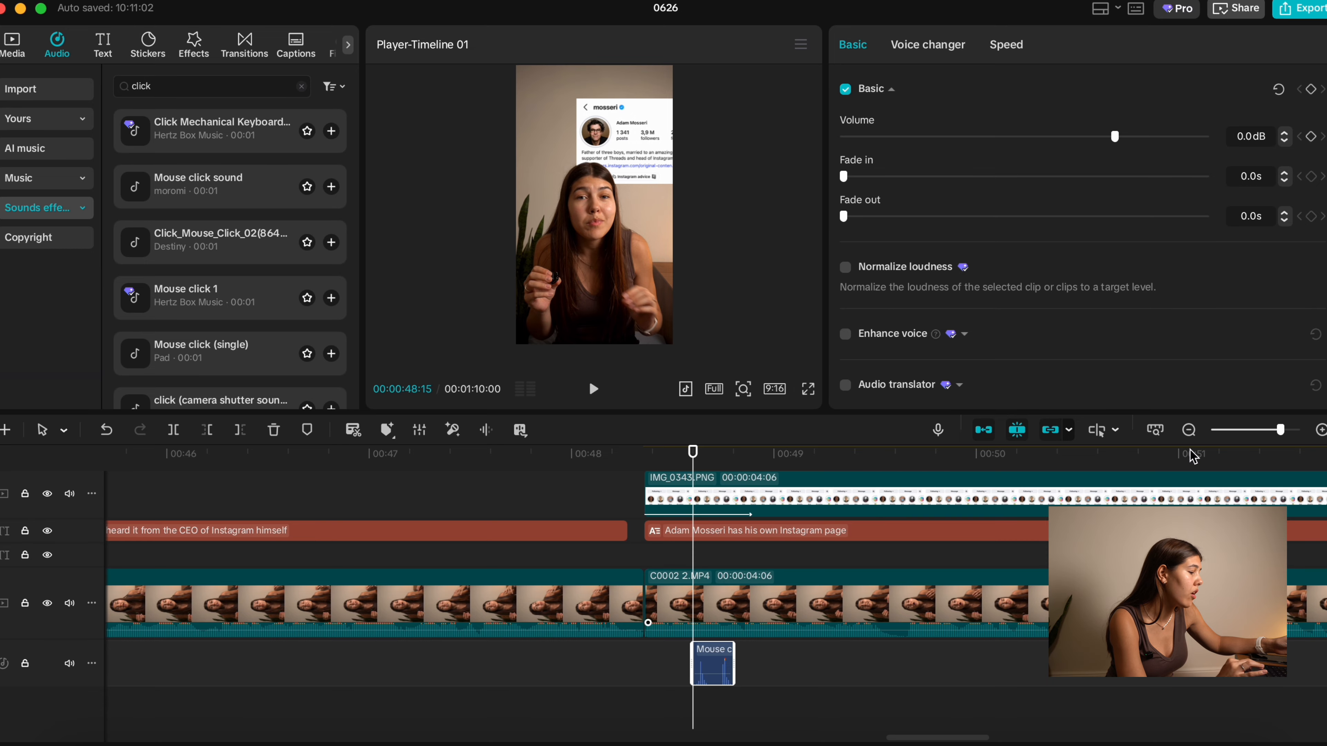
pyautogui.click(1190, 429)
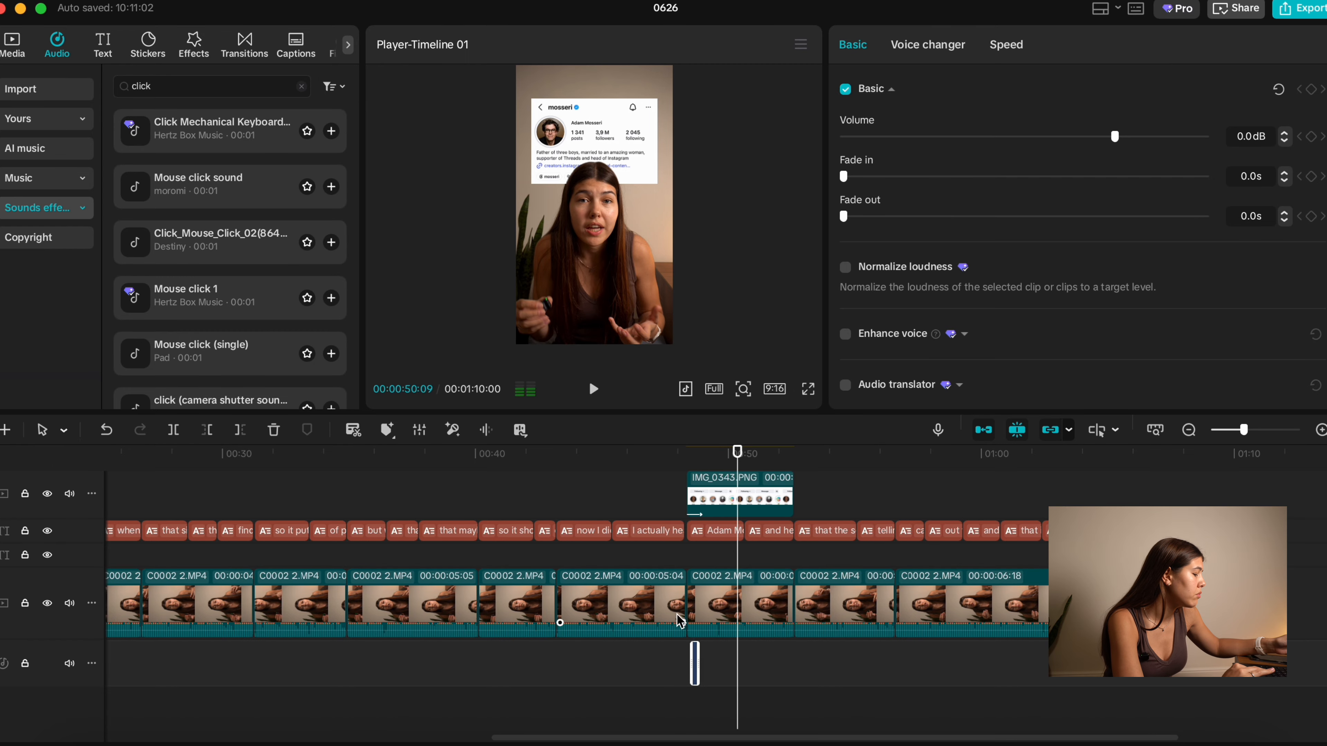
pyautogui.click(1284, 140)
pyautogui.click(1284, 140)
pyautogui.click(1284, 140)
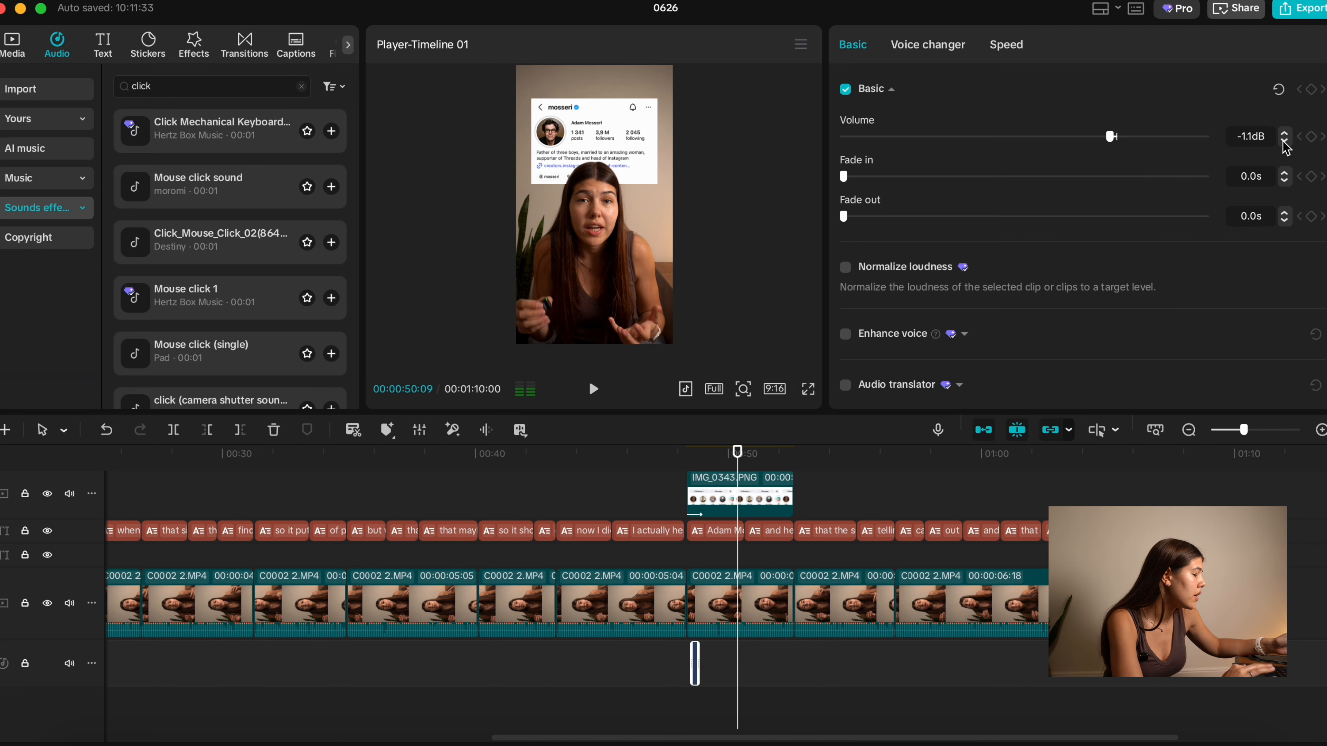